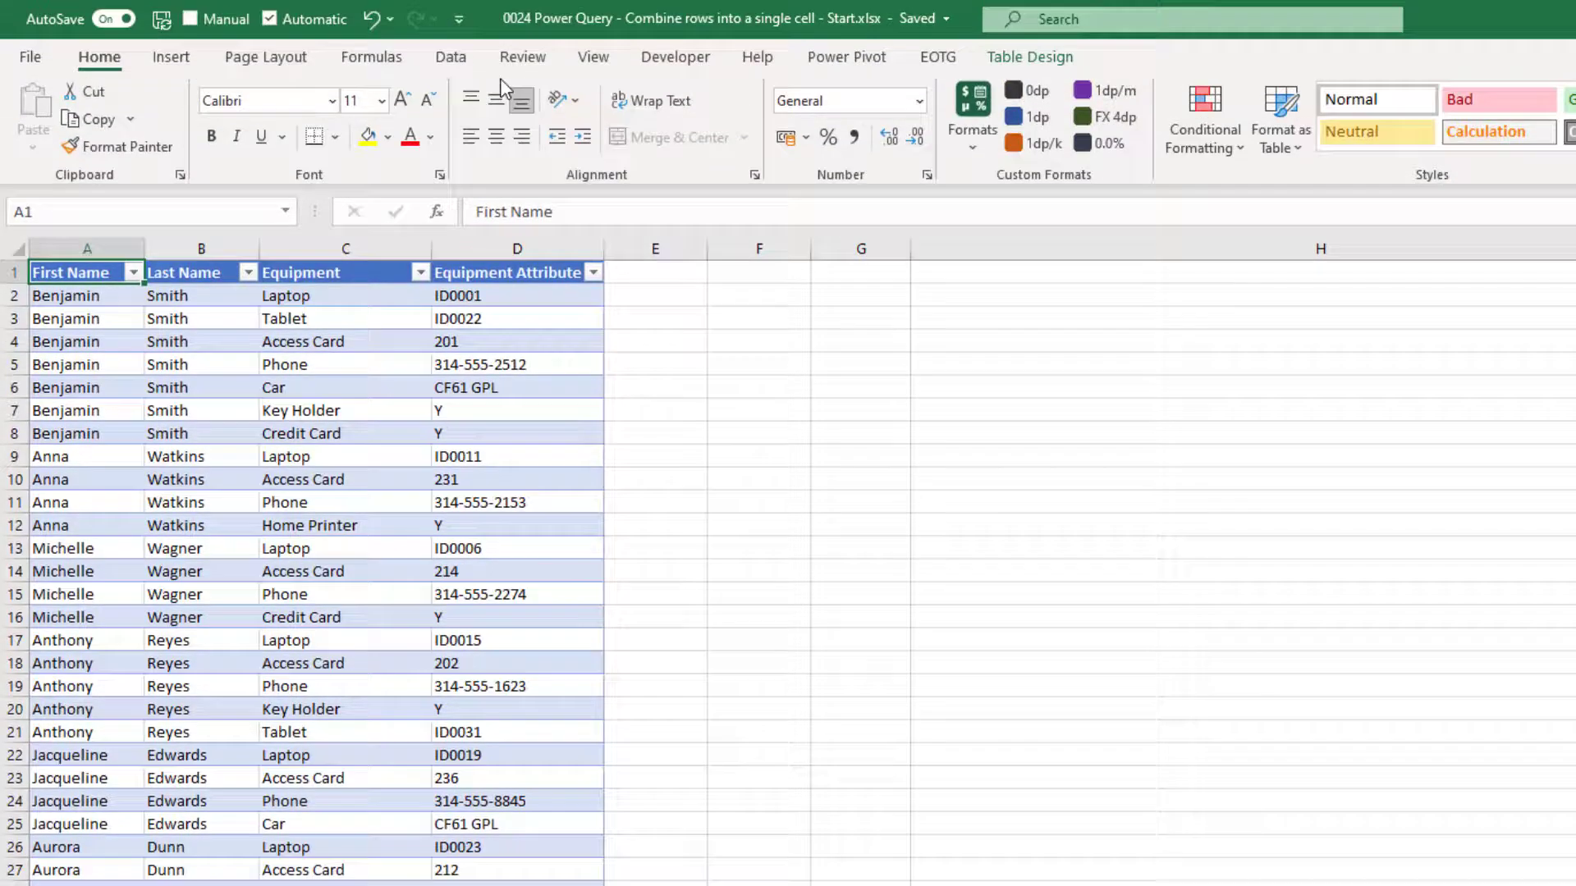
Switch to the Data ribbon to reach the From Table/Range import for tblEmployeeData
left_click(466, 58)
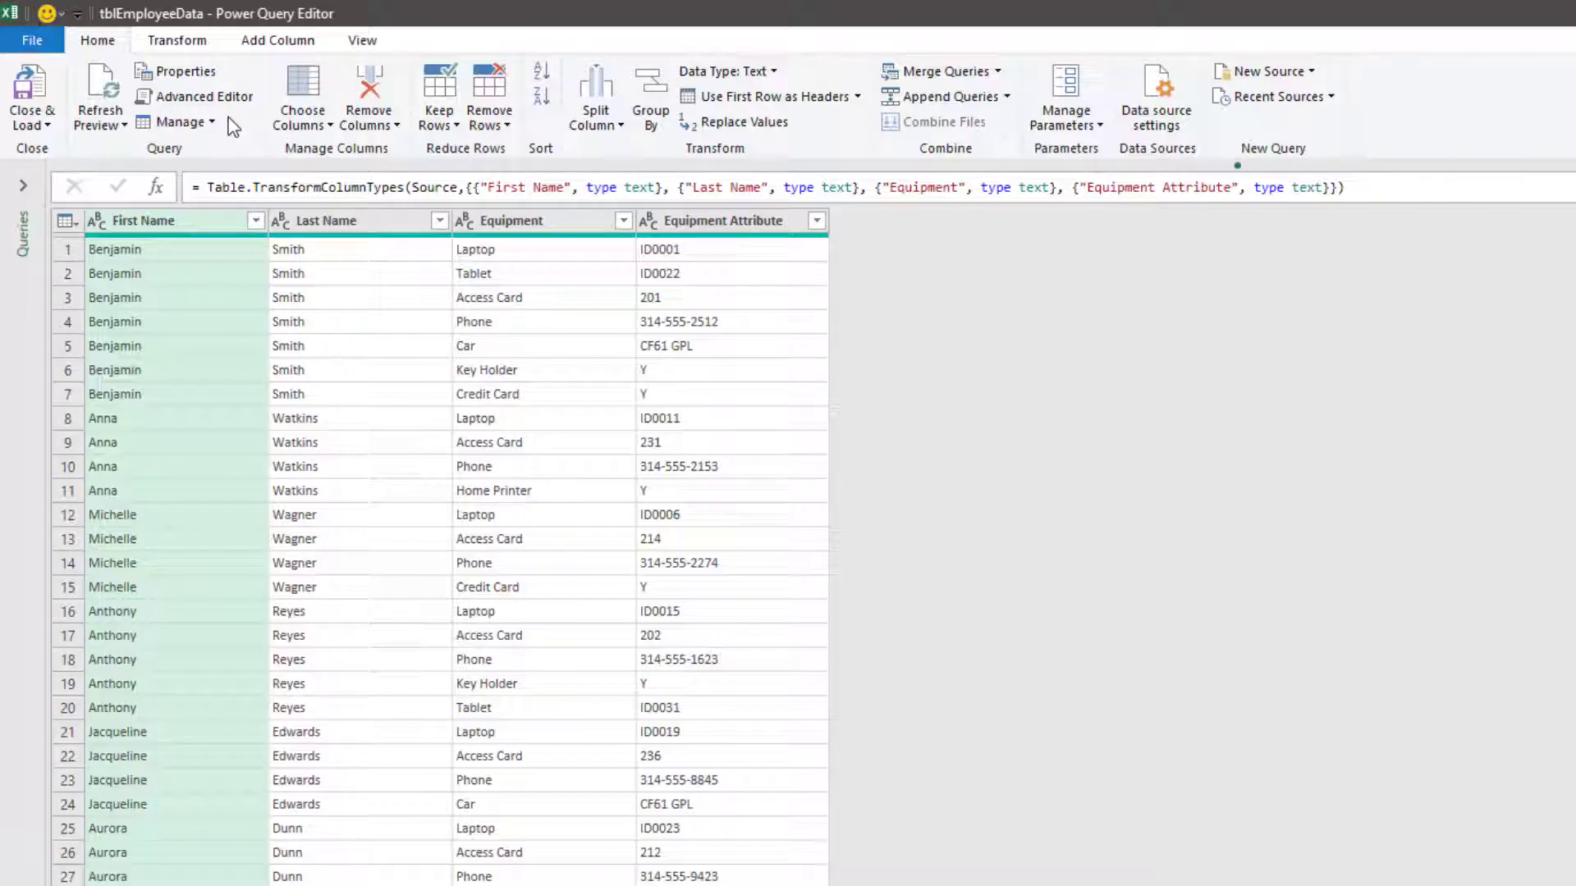
Merge Equipment and Equipment Attribute using a custom ':' separator into a column named Equipment
left_click(534, 226)
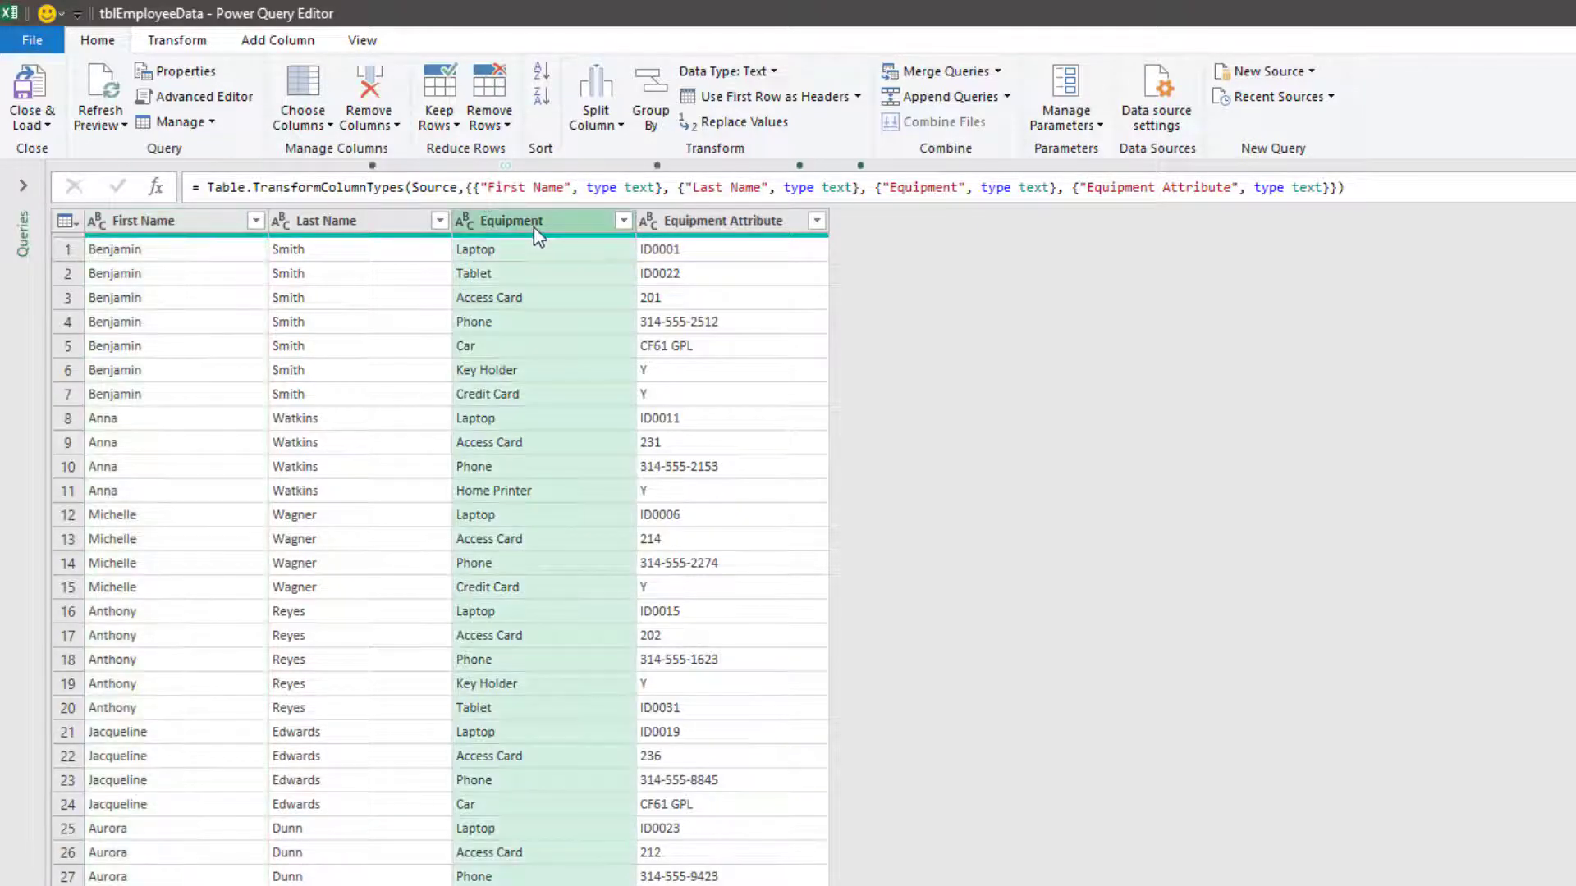
left_click(697, 222, "ctrl")
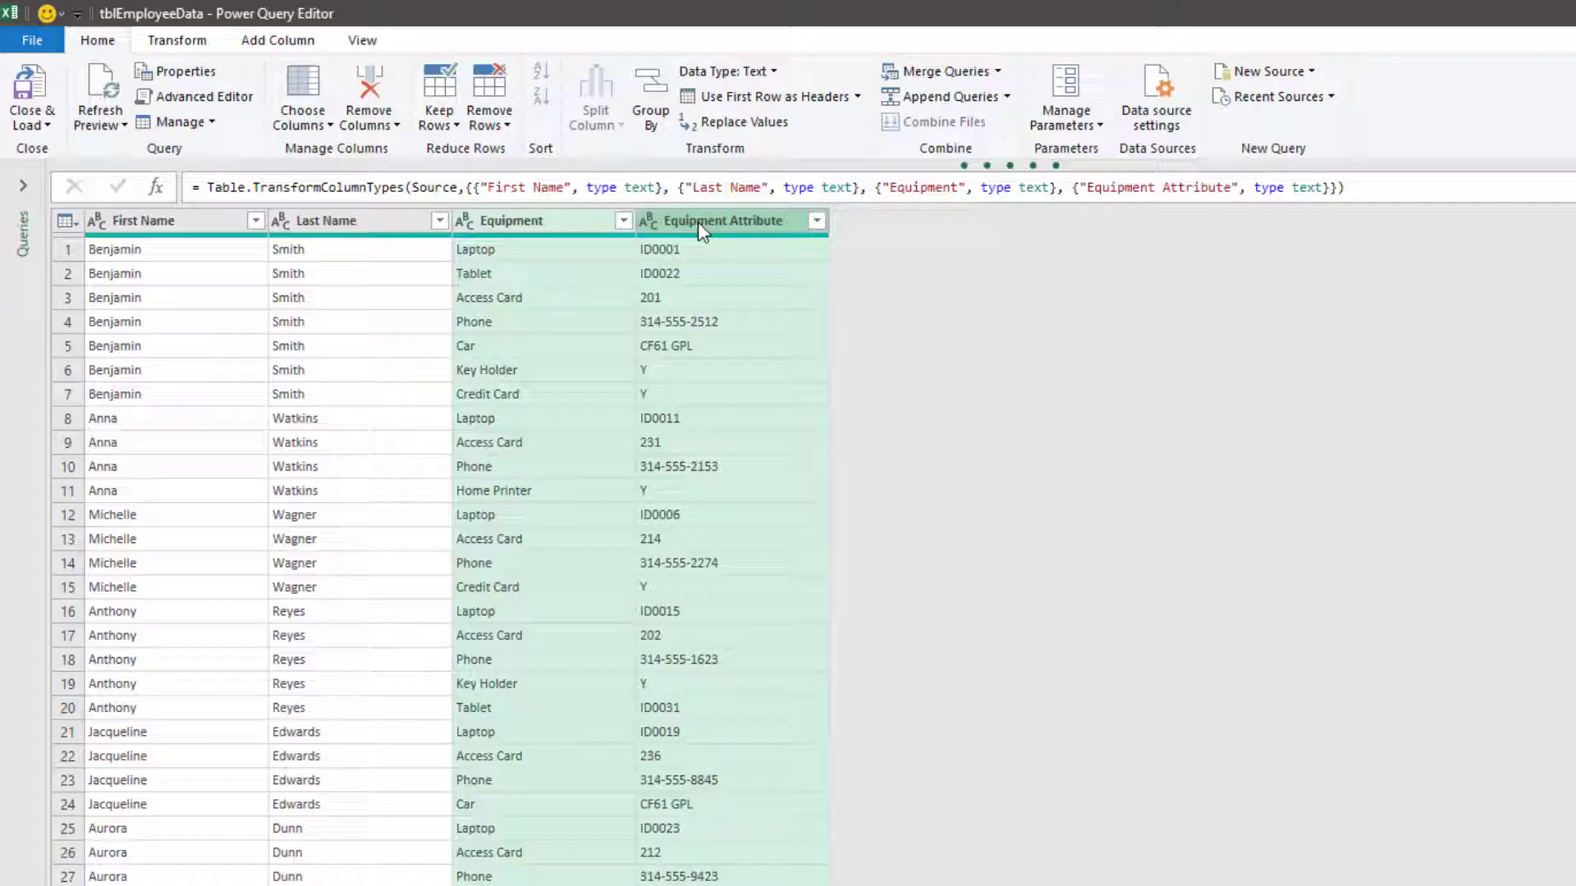
left_click(180, 43)
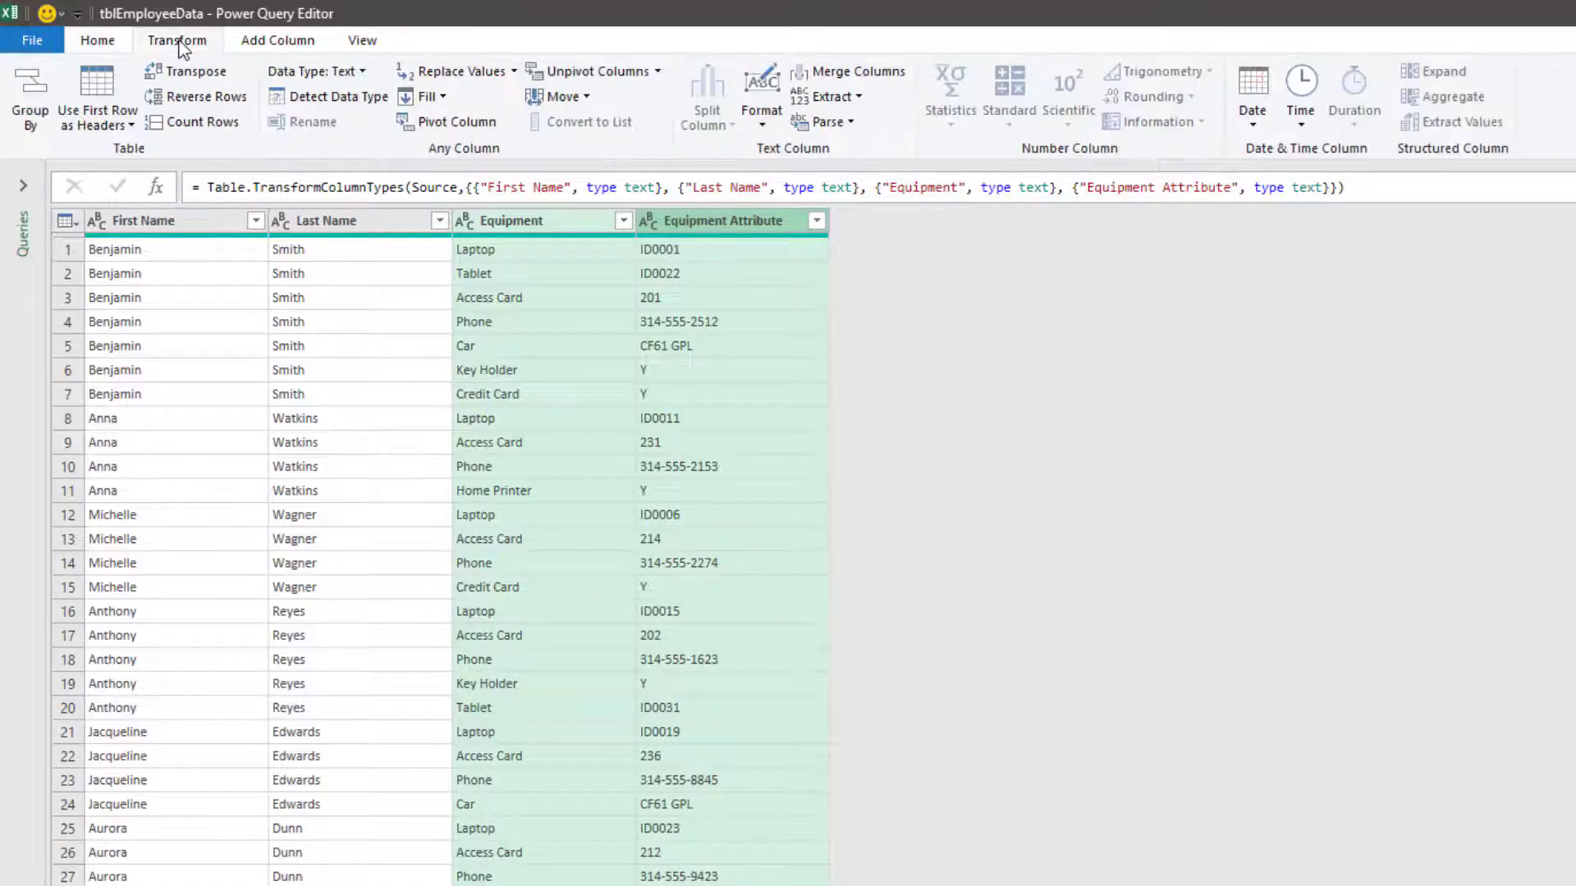
left_click(860, 76)
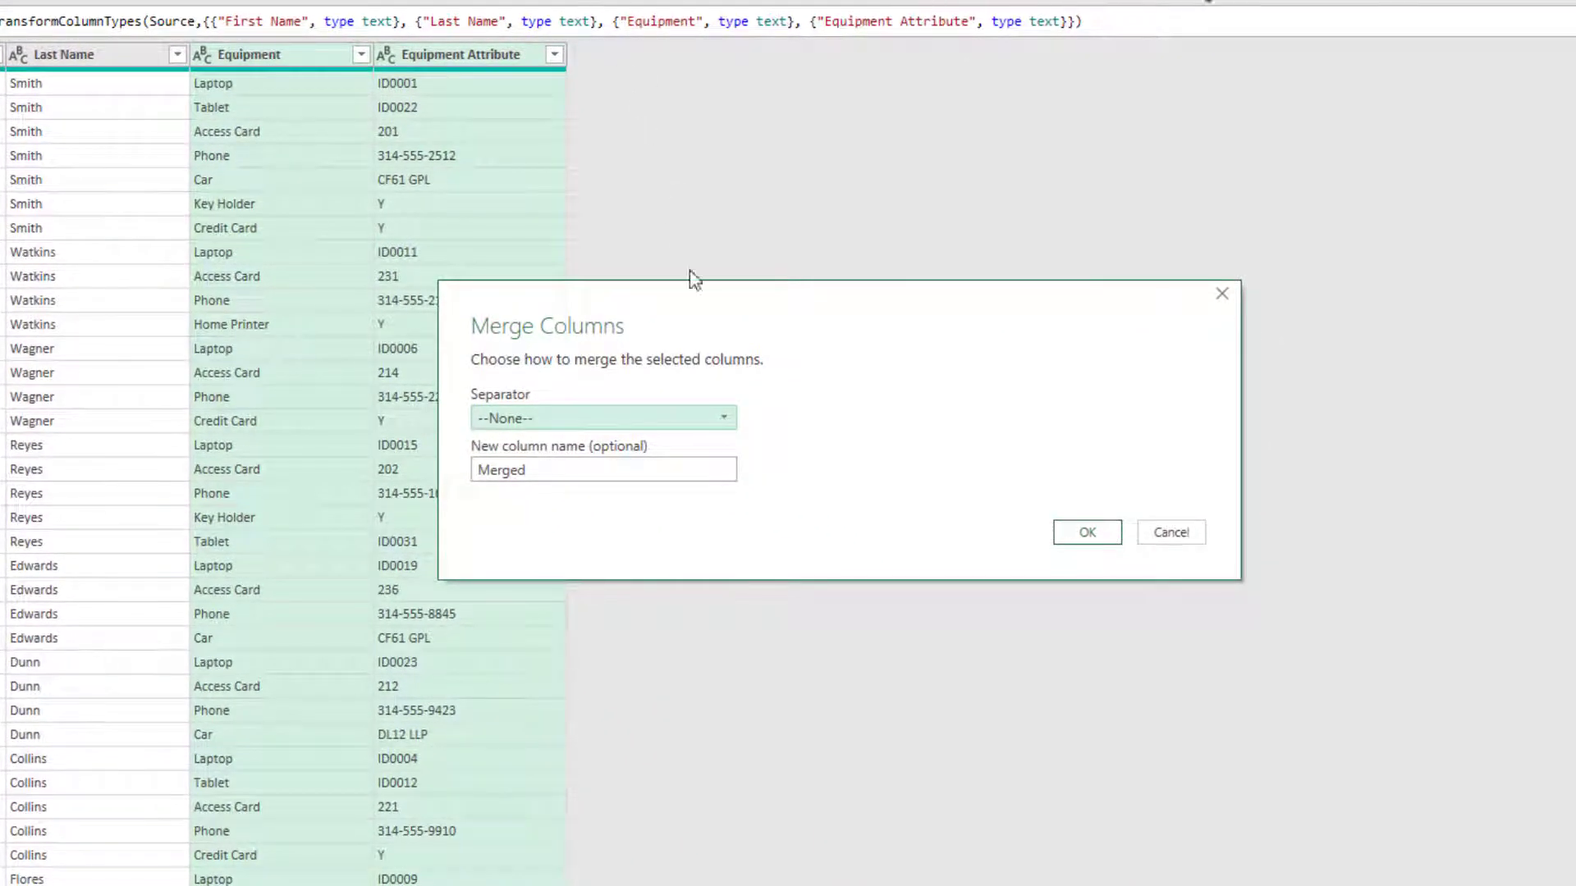
left_click(725, 420)
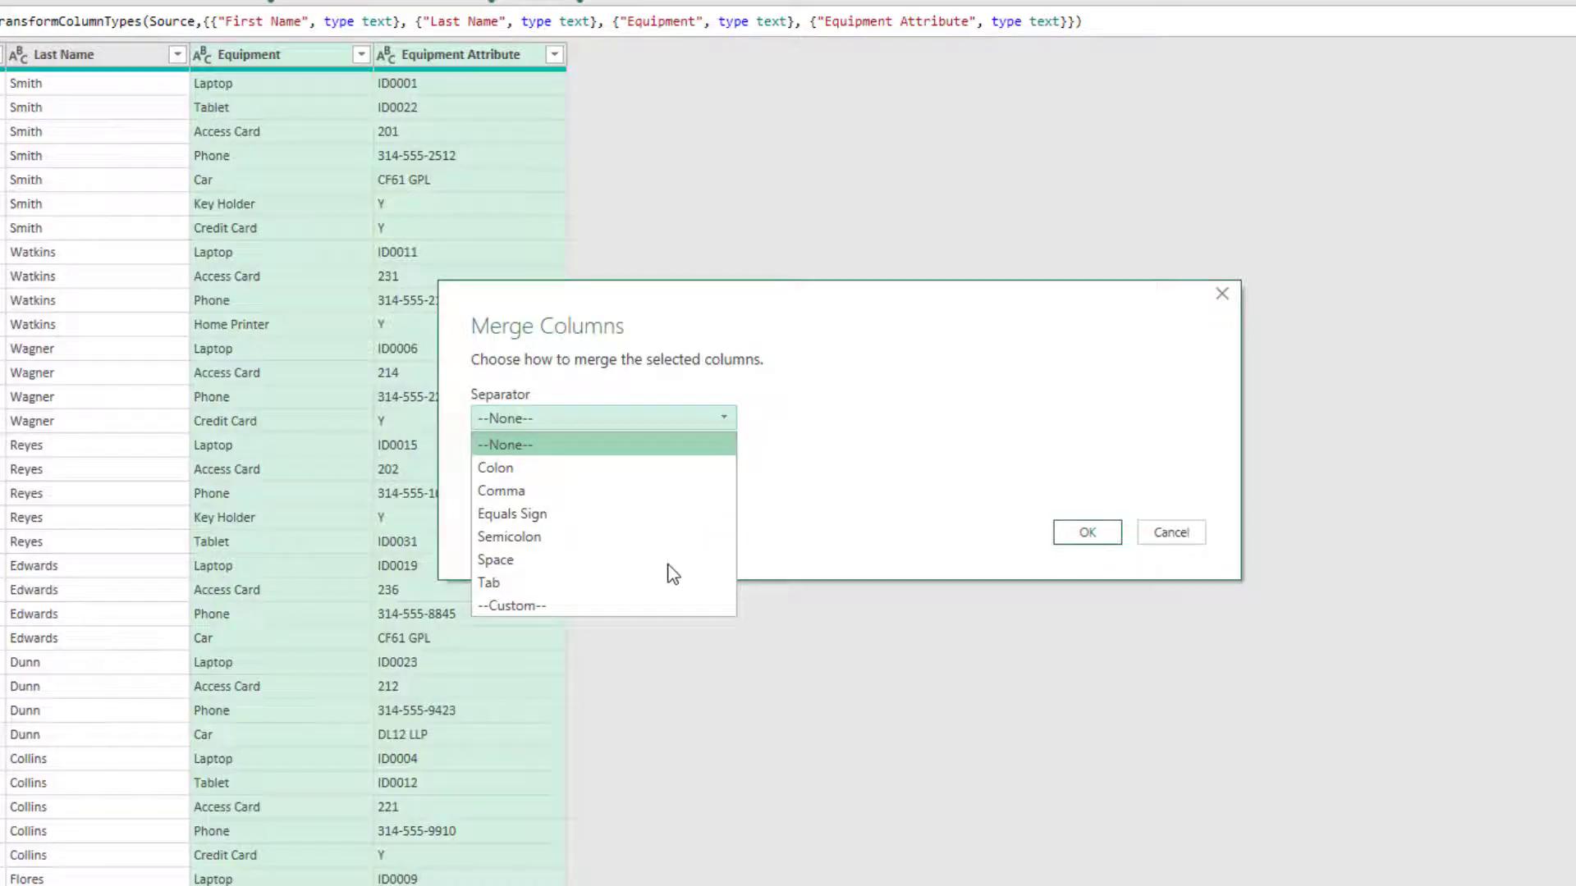
left_click(663, 606)
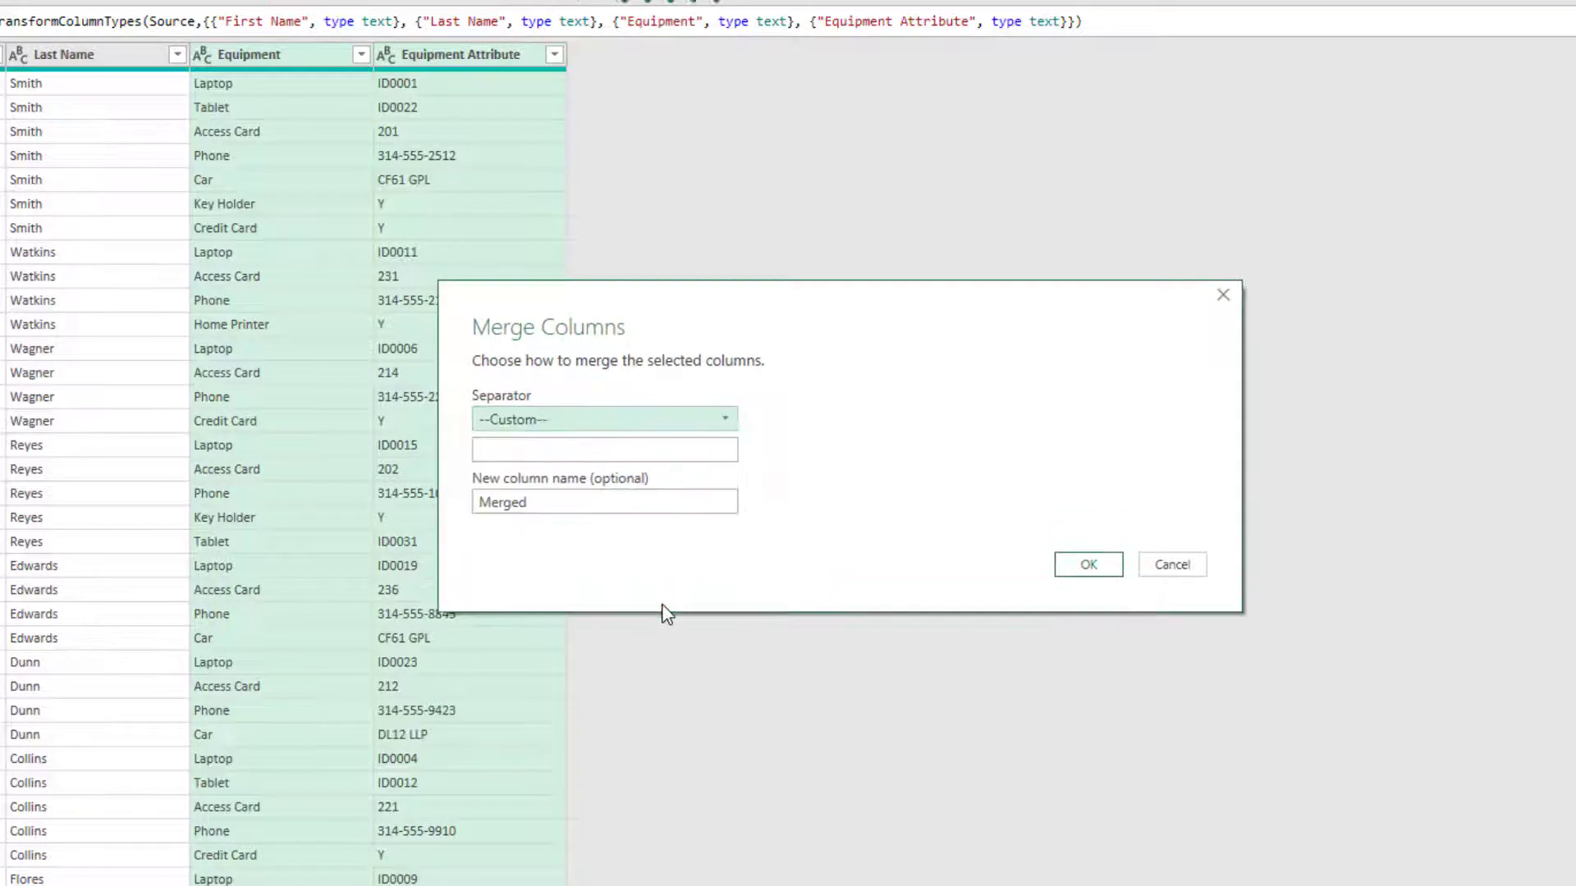
left_click(664, 452)
type(":")
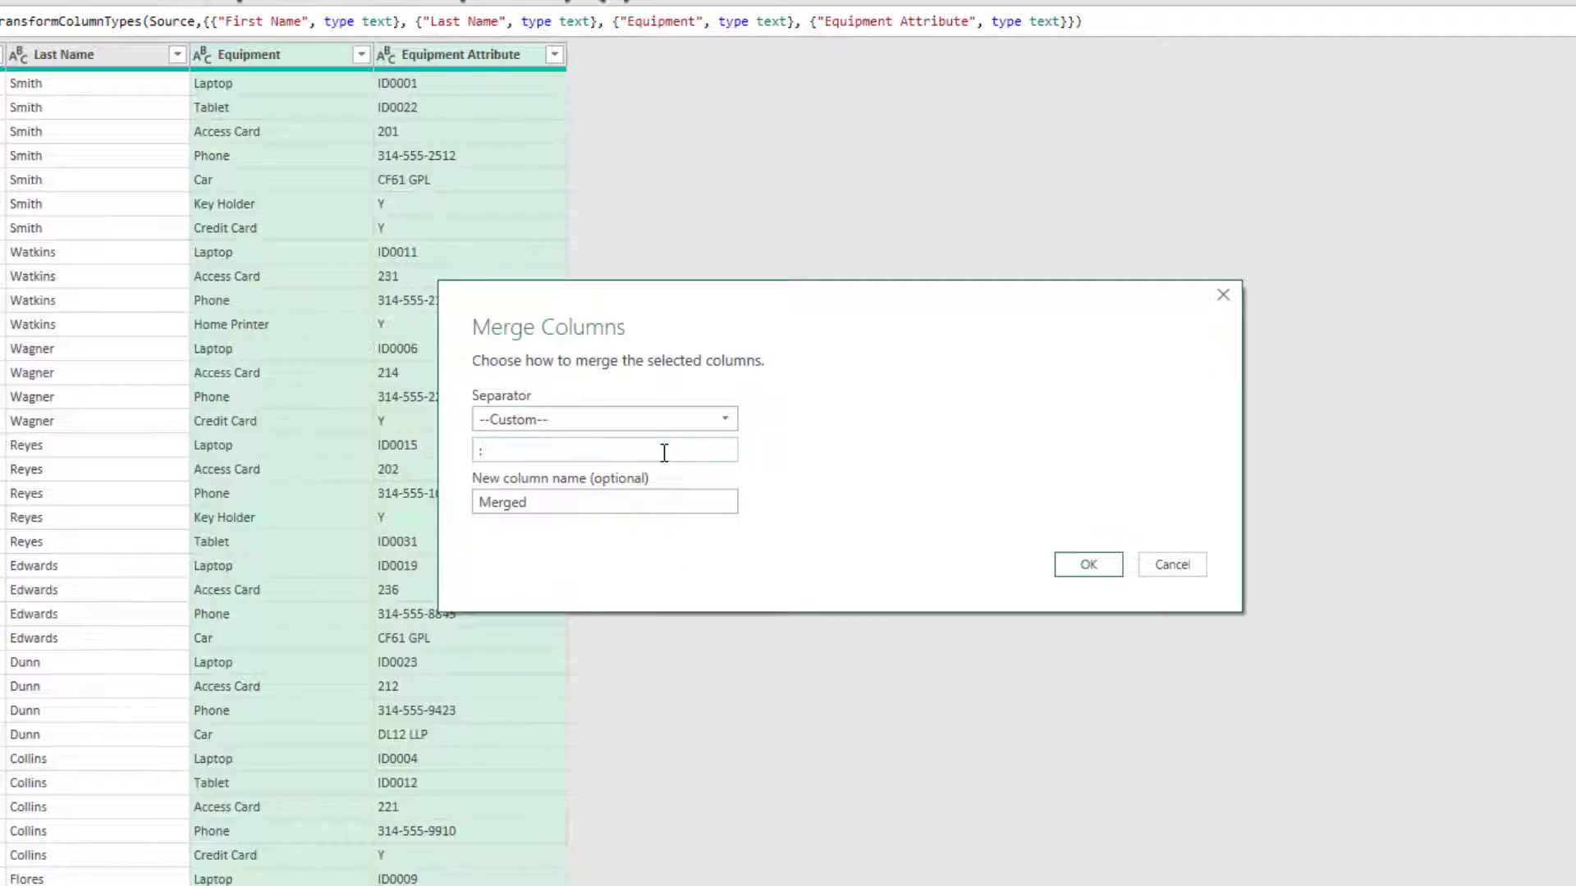
left_click(725, 503)
key("BackSpace")
key("BackSpace")
key("BackSpace")
key("BackSpace")
key("BackSpace")
key("BackSpace")
type("Eq")
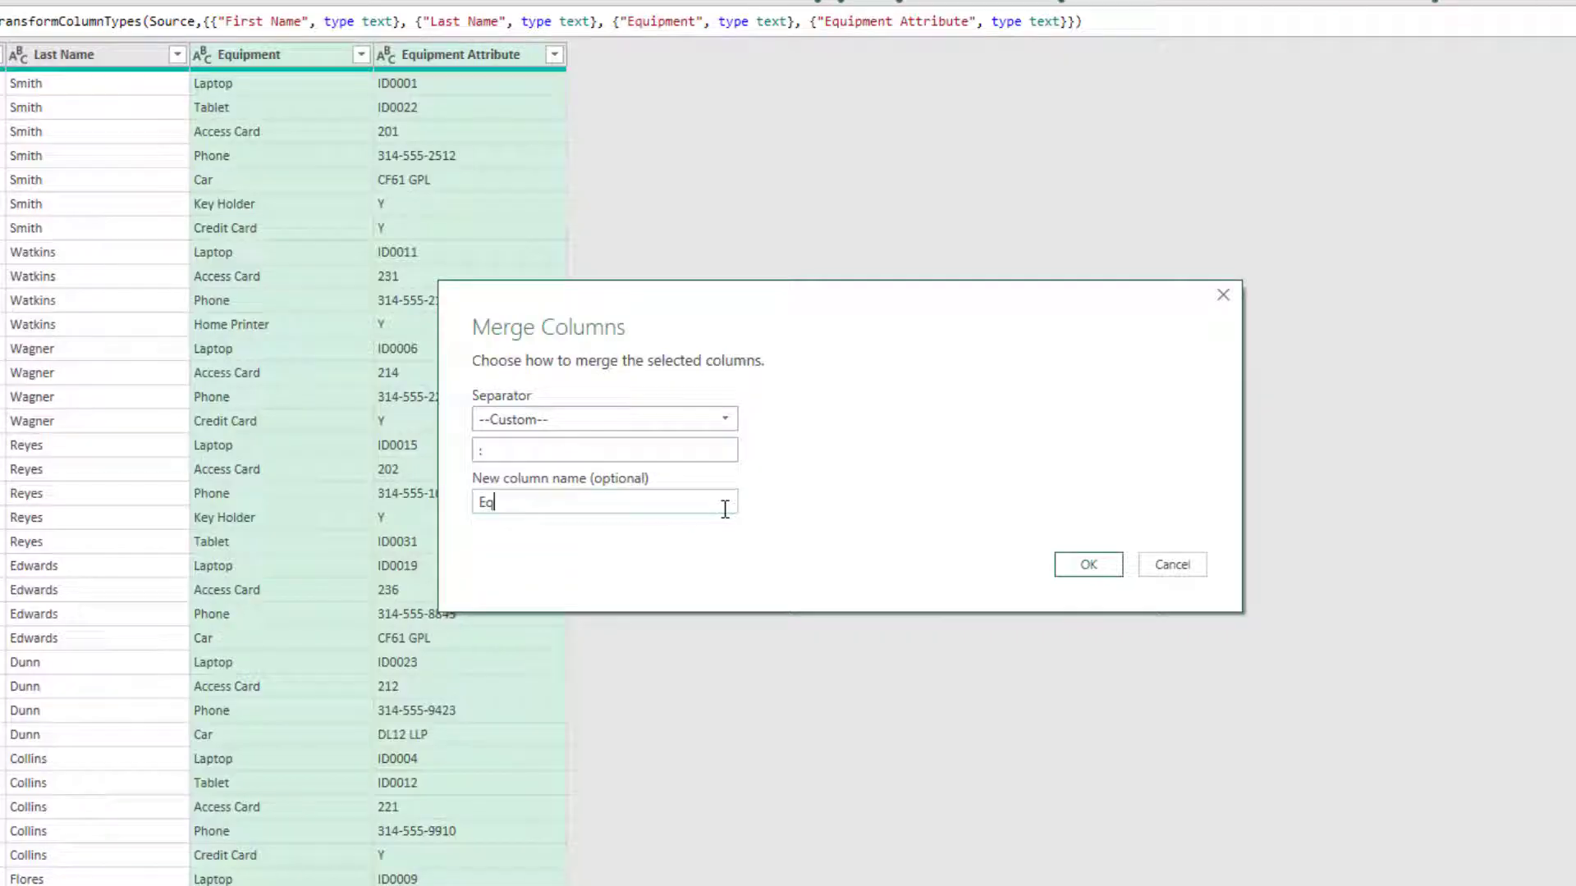
type("uipment")
left_click(1089, 565)
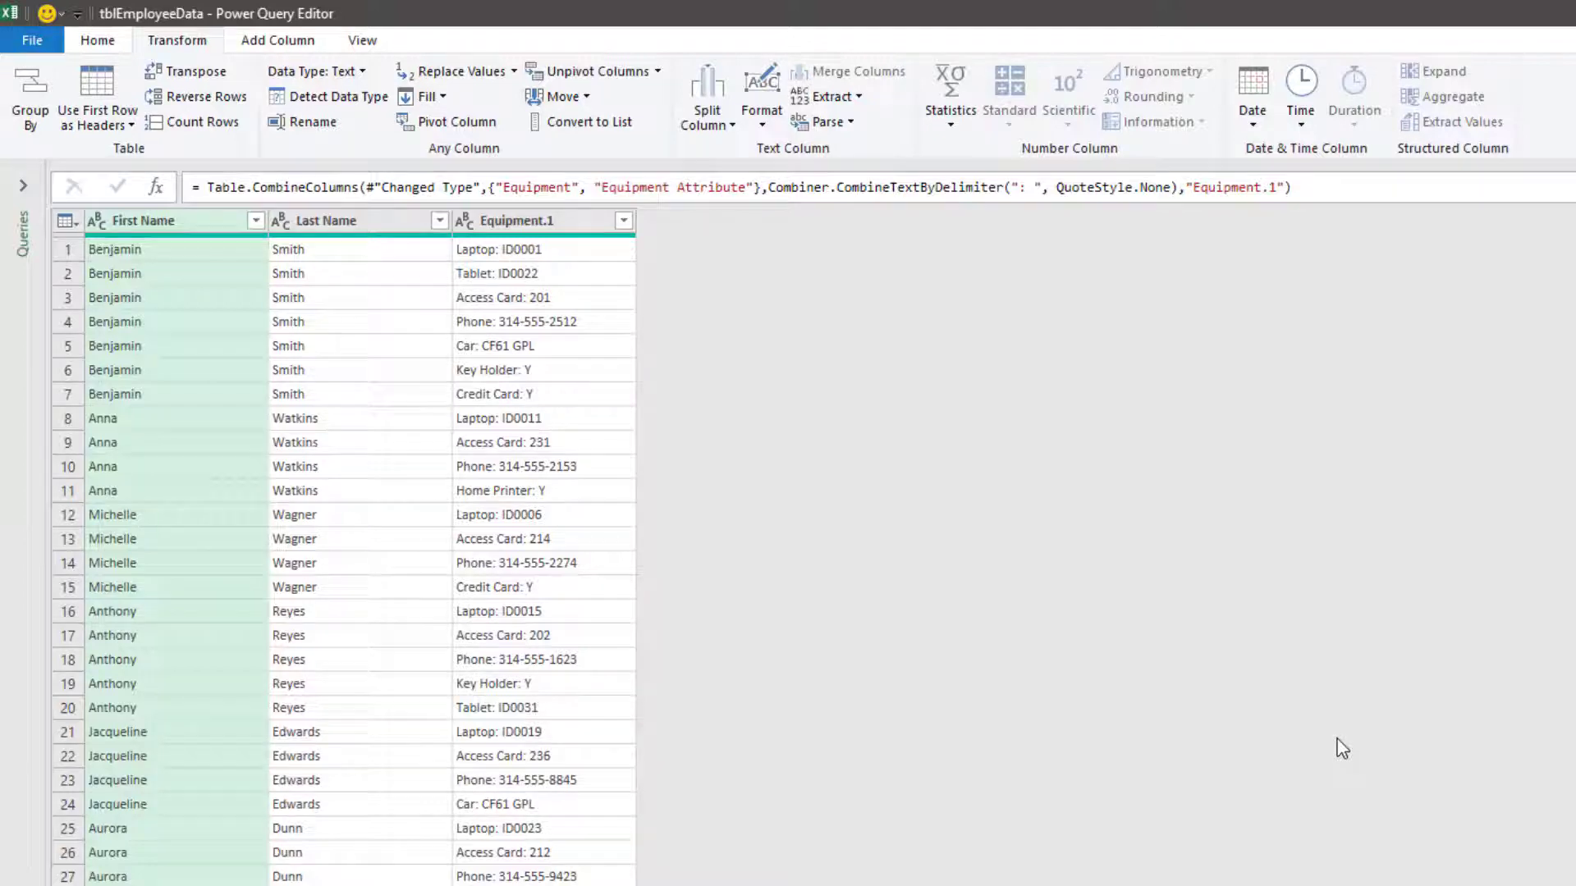
Add the Last Name column to the selection alongside First Name
left_click(386, 220, "ctrl")
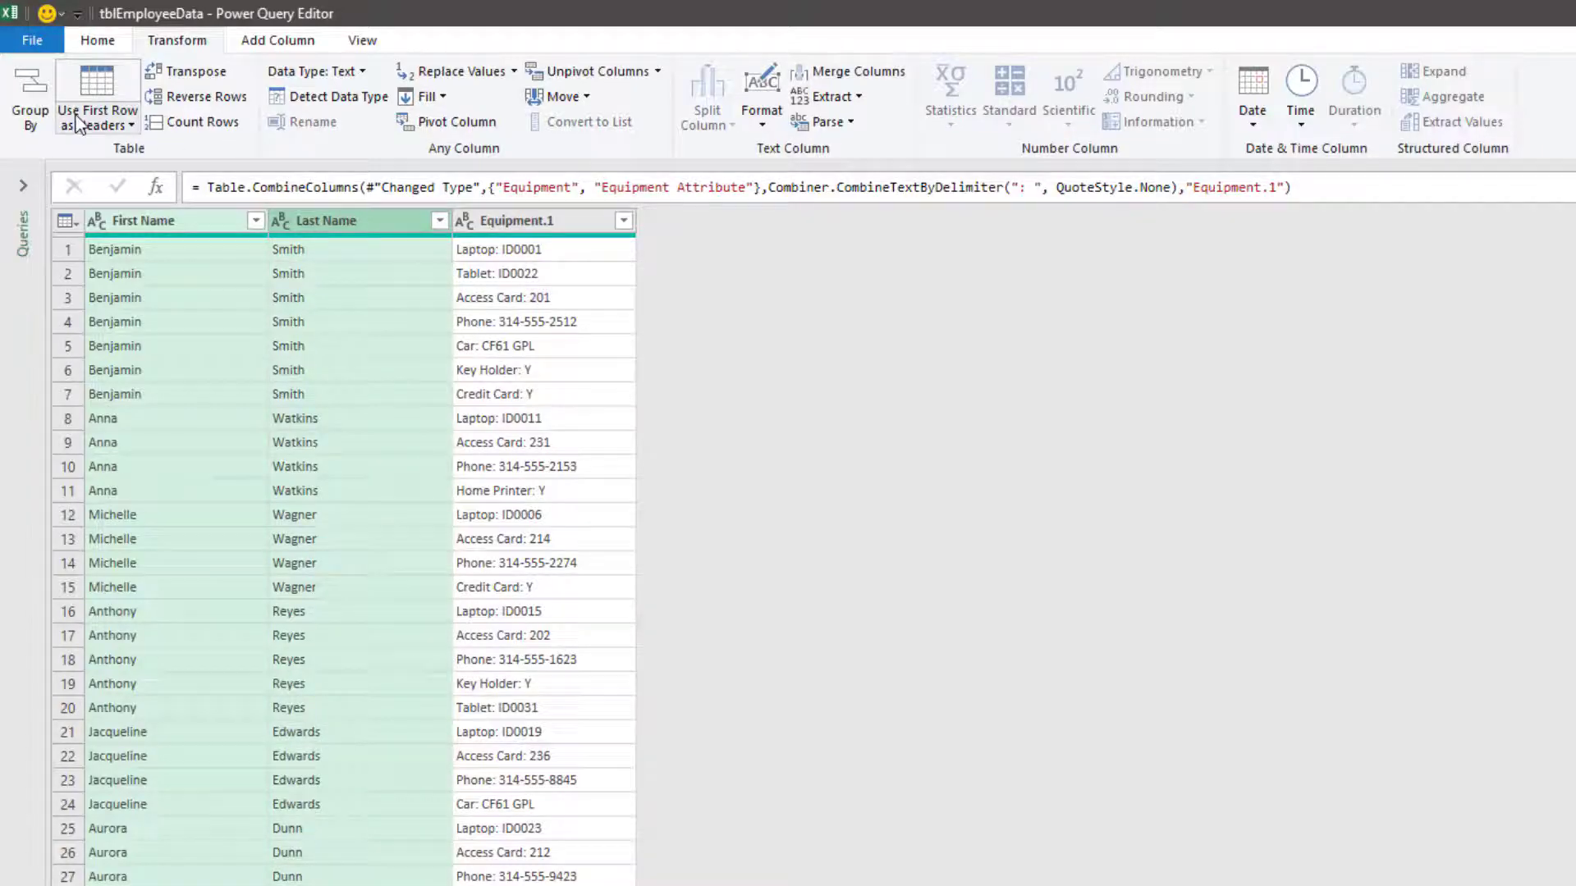
Group by First Name and Last Name, with a new Equipment column using Sum of Equipment.1
left_click(45, 113)
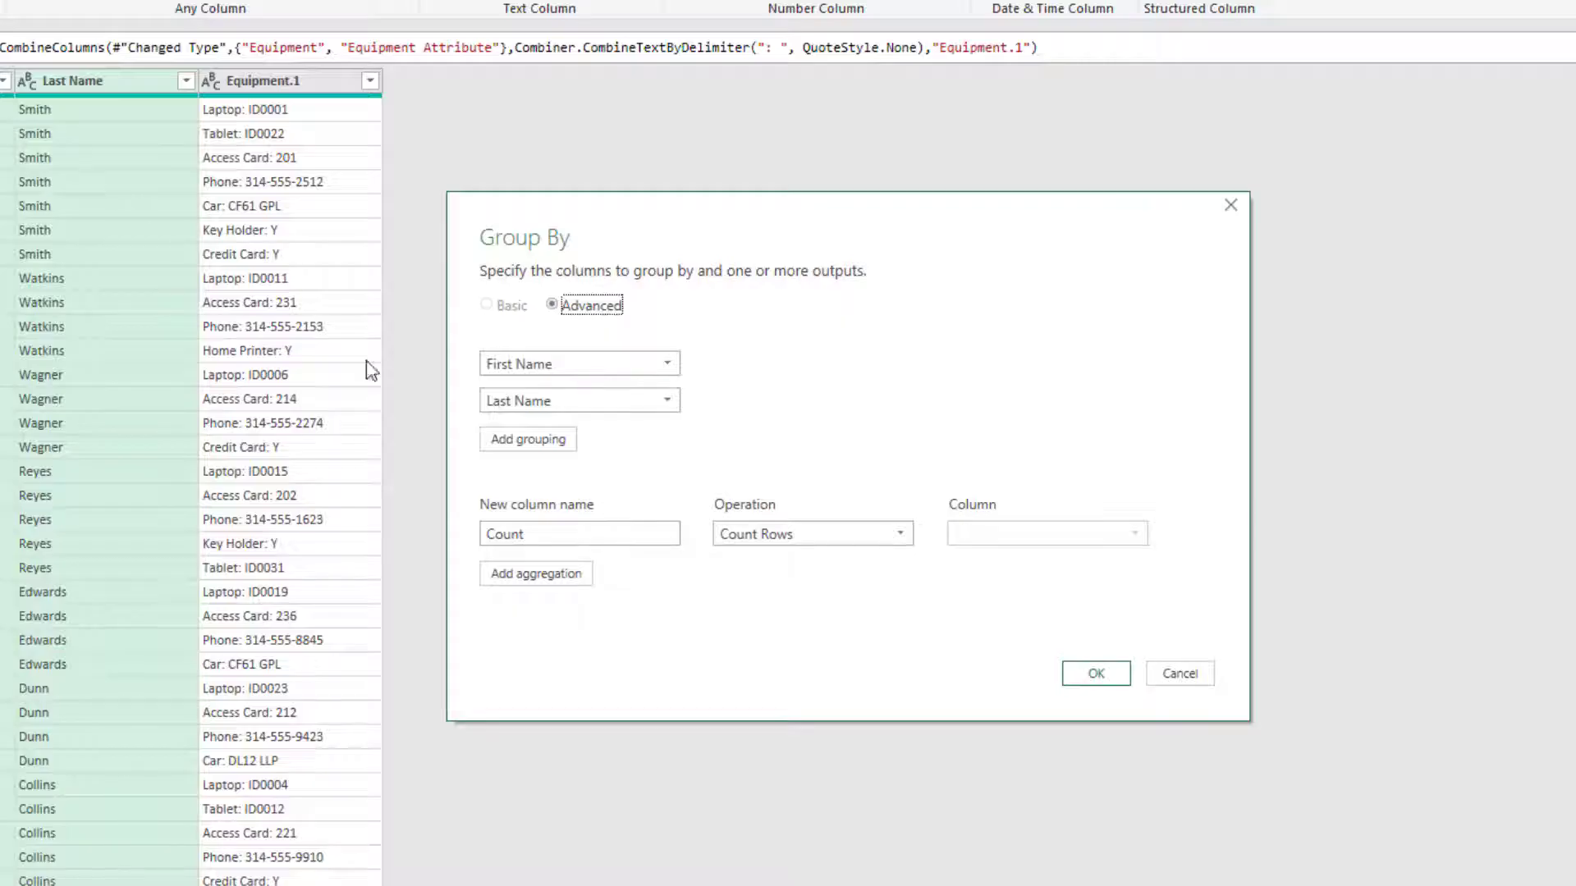
left_click_drag(548, 533, 470, 534)
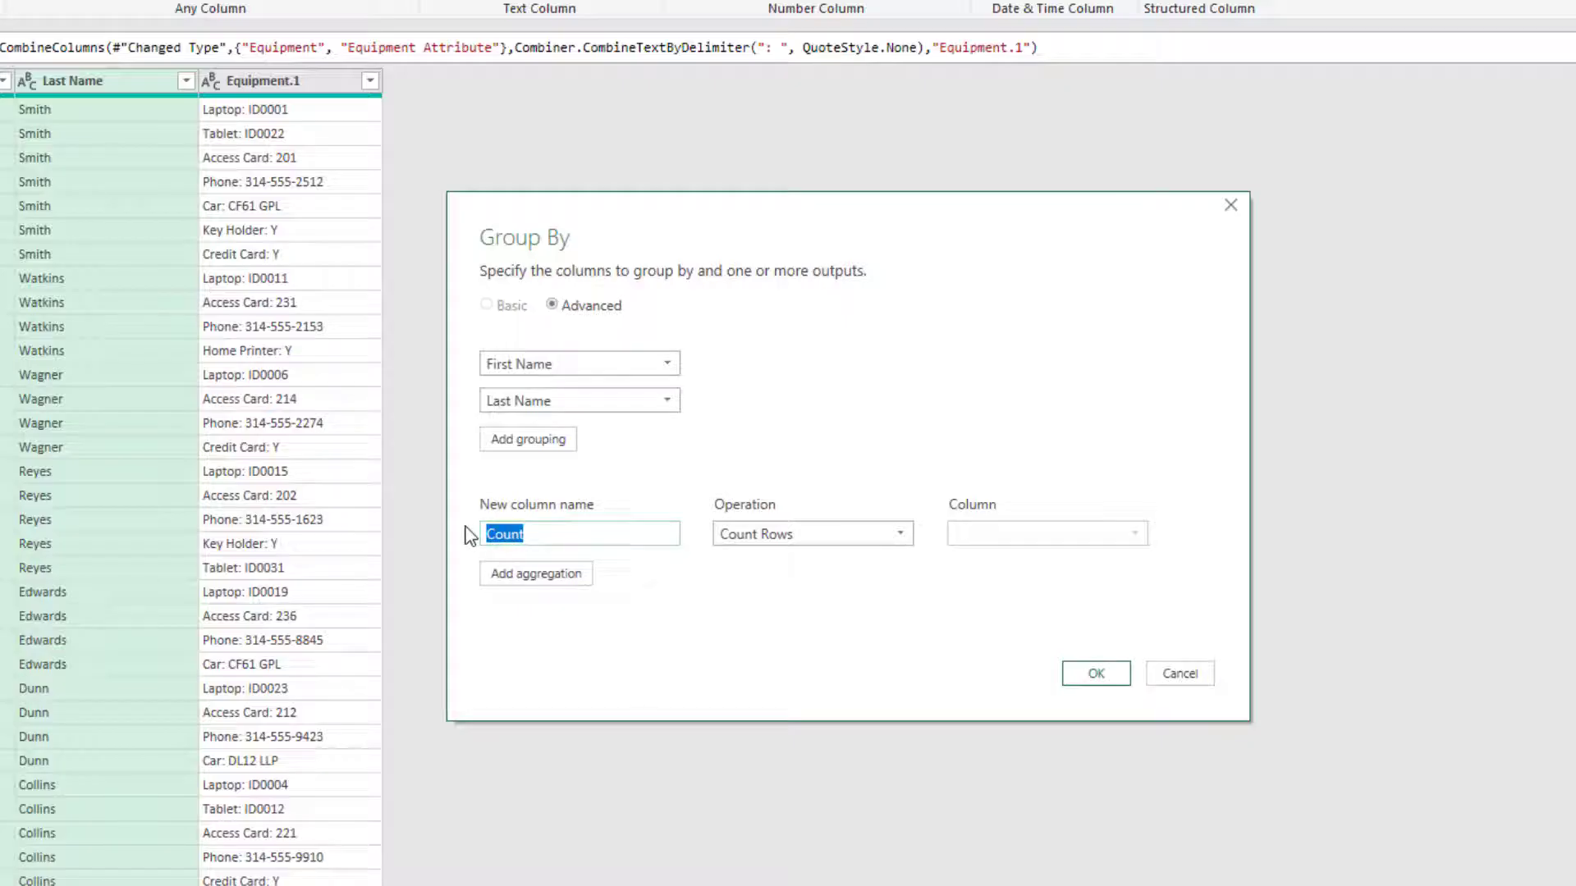
type("Equipment")
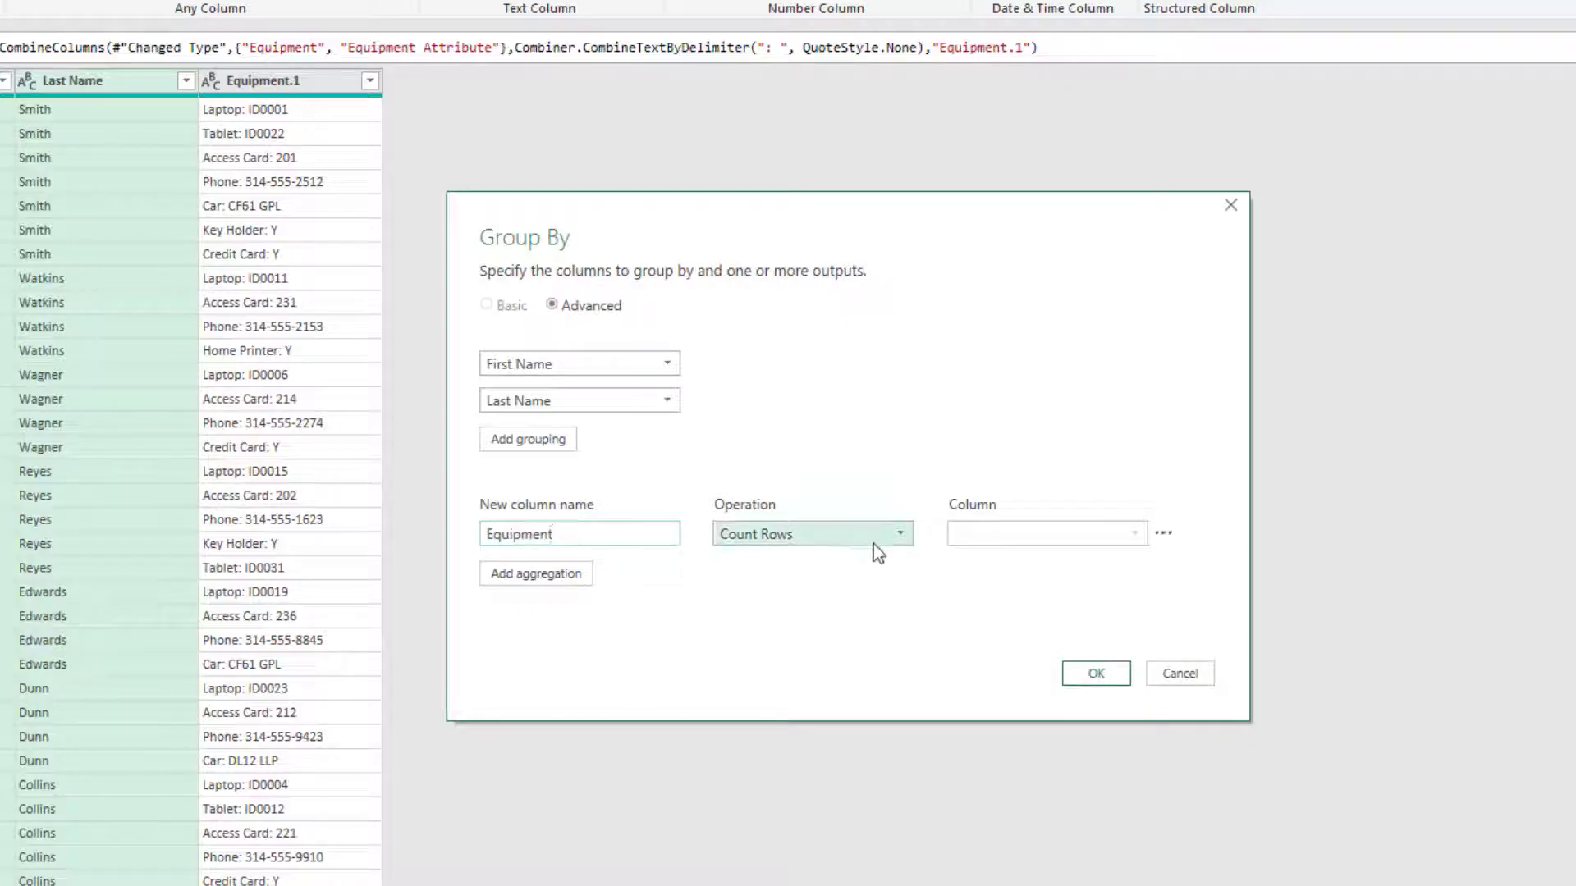
left_click(903, 536)
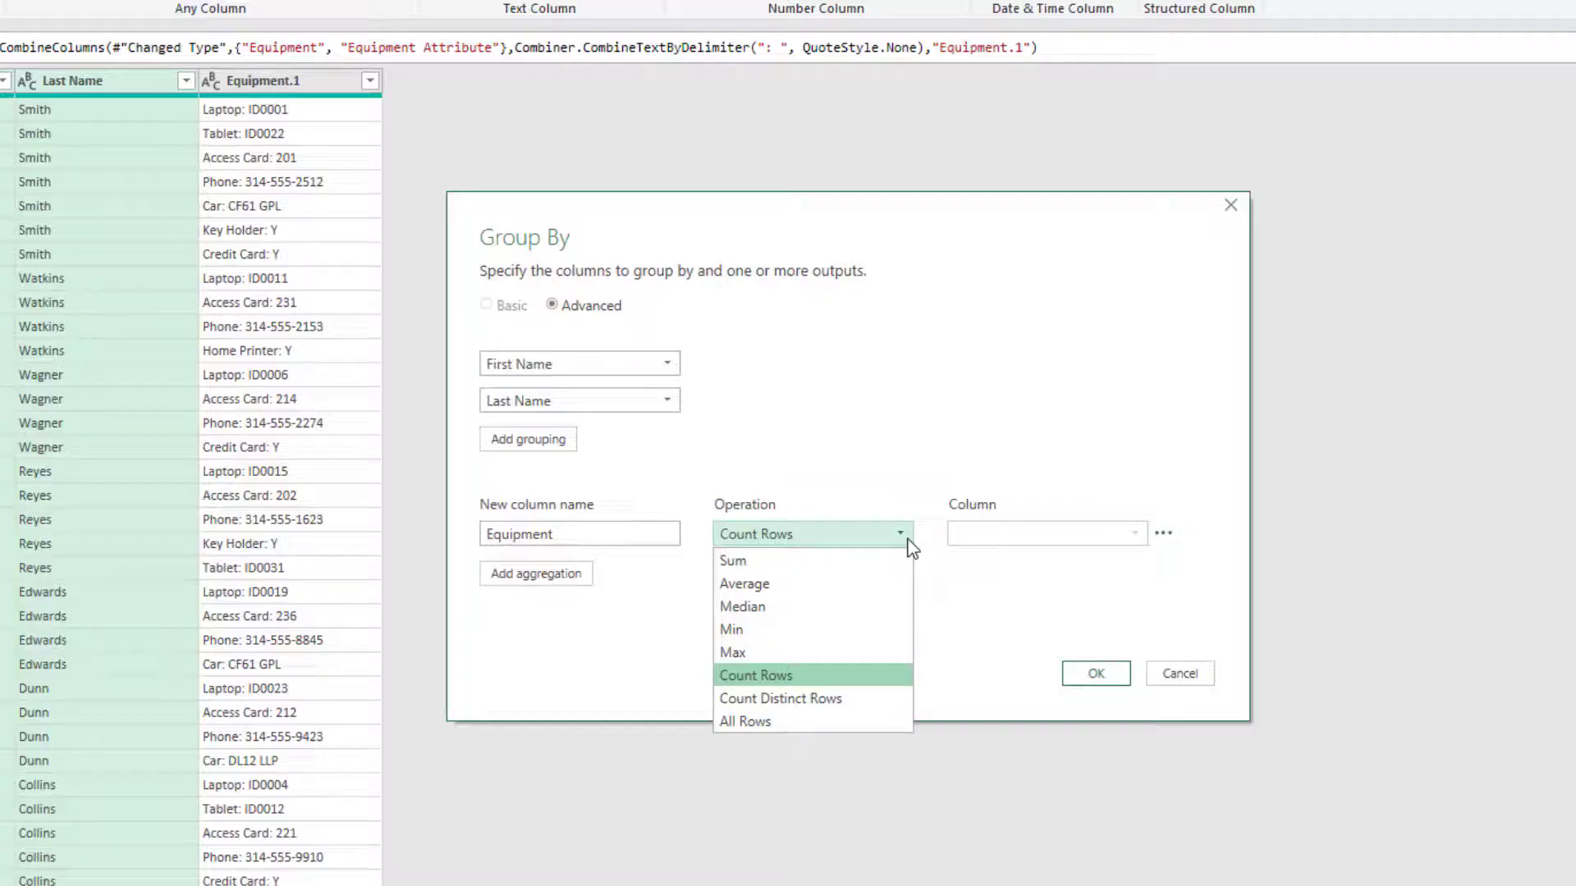
left_click(895, 556)
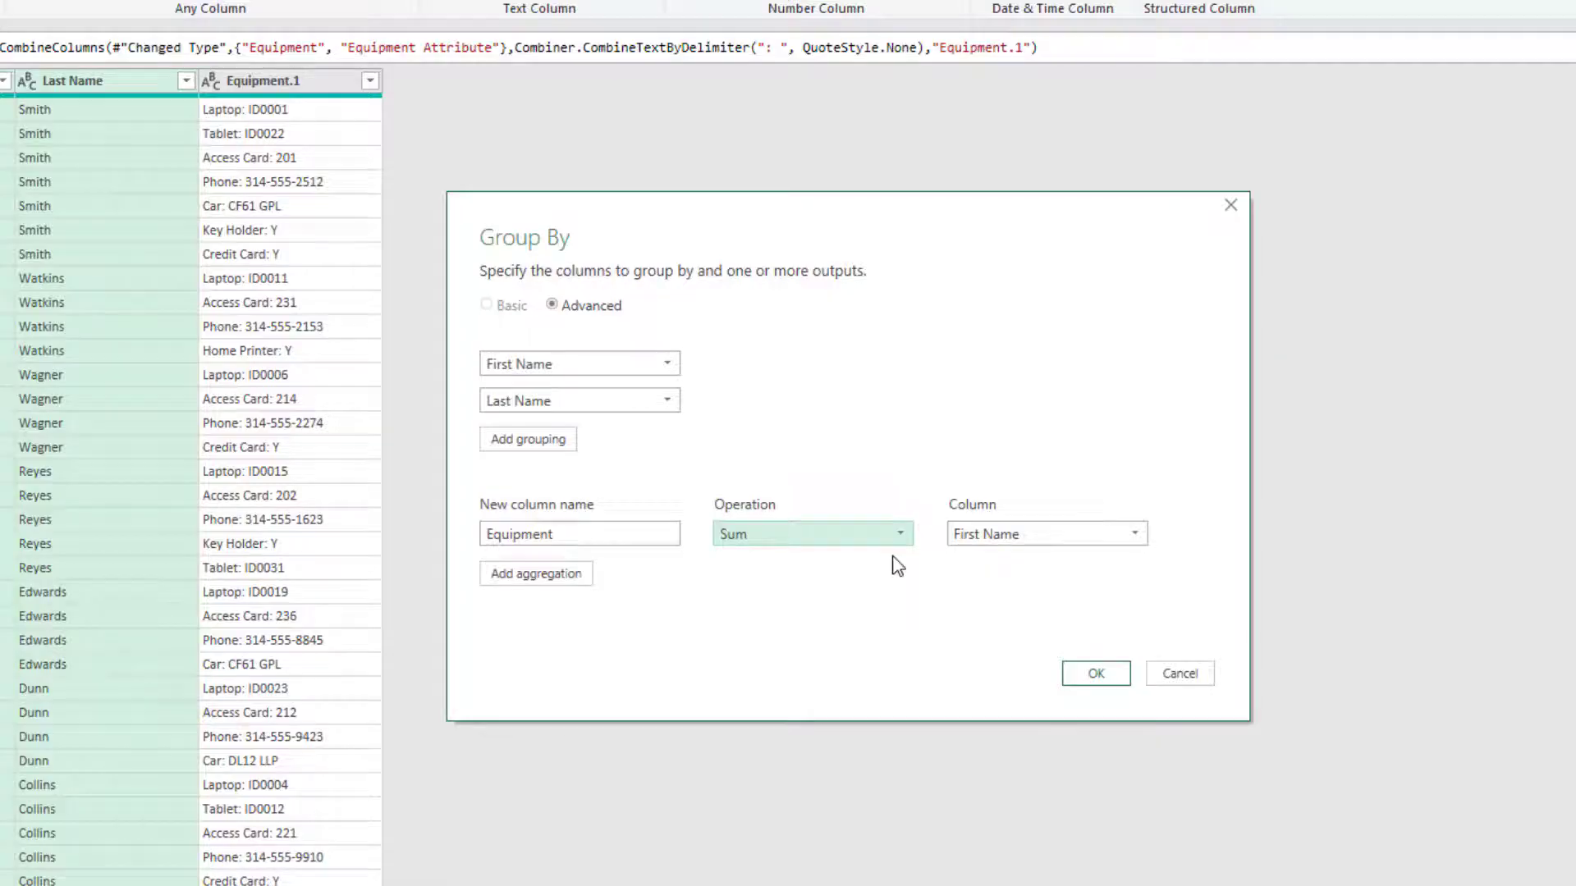
left_click(1138, 536)
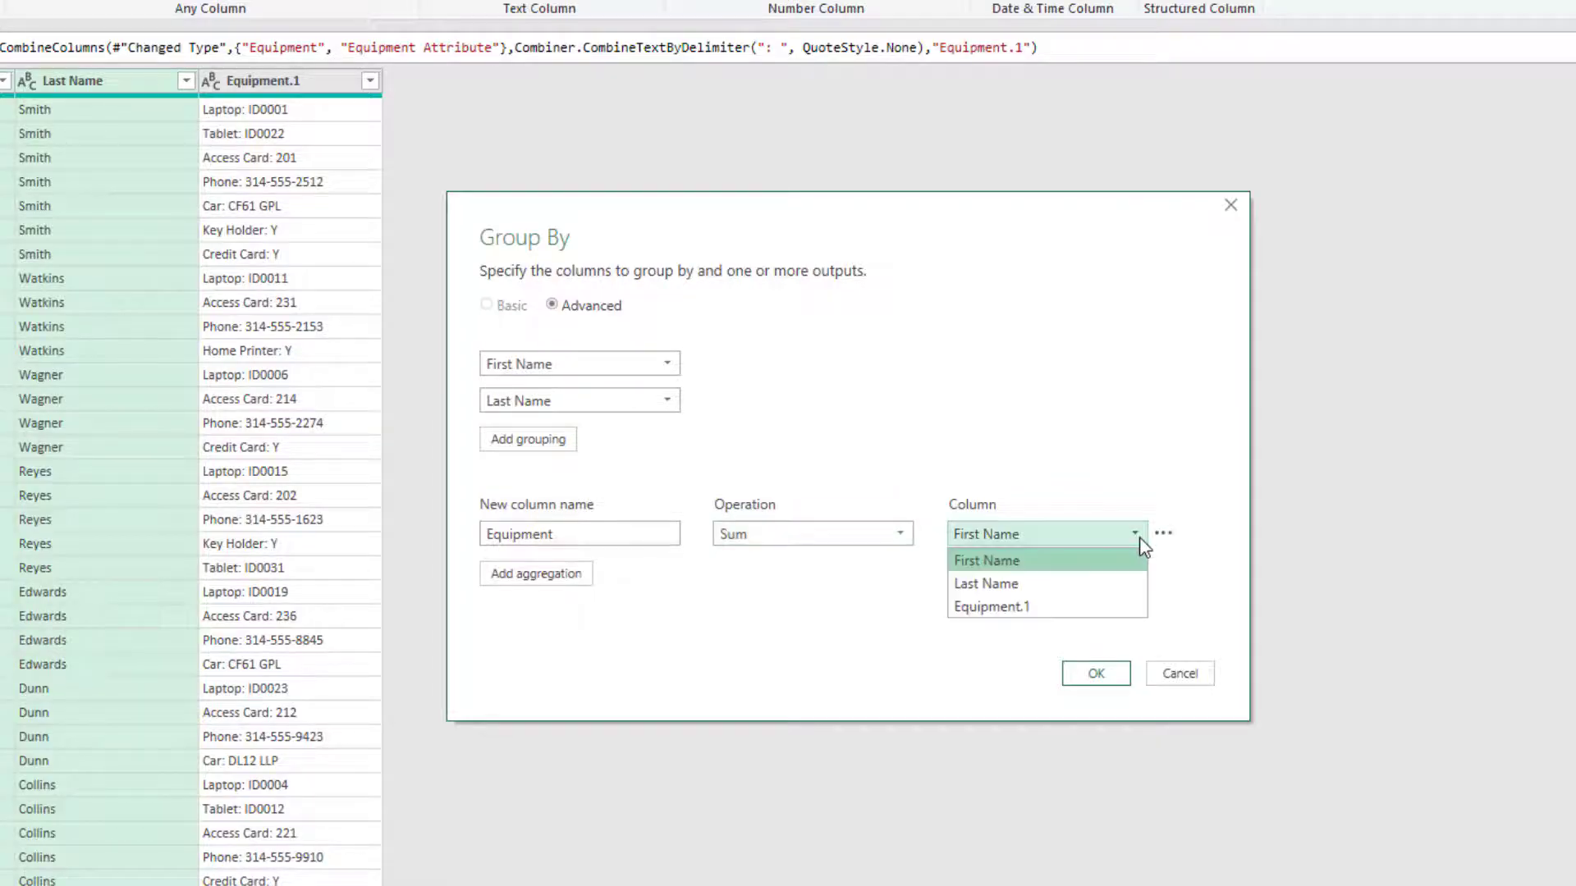
left_click(1113, 607)
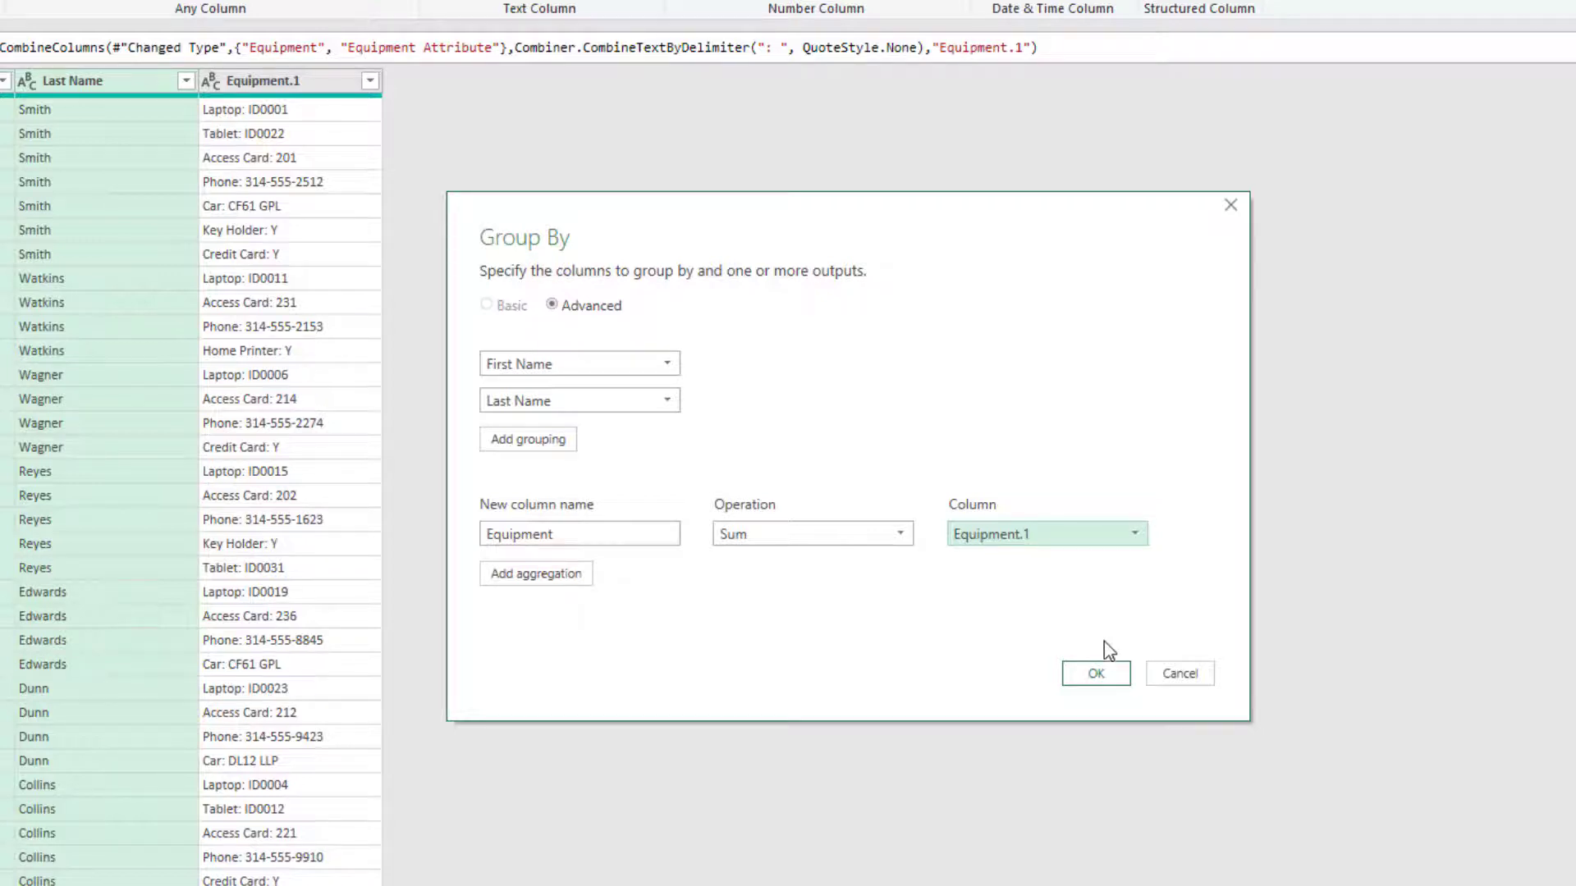
left_click(1098, 675)
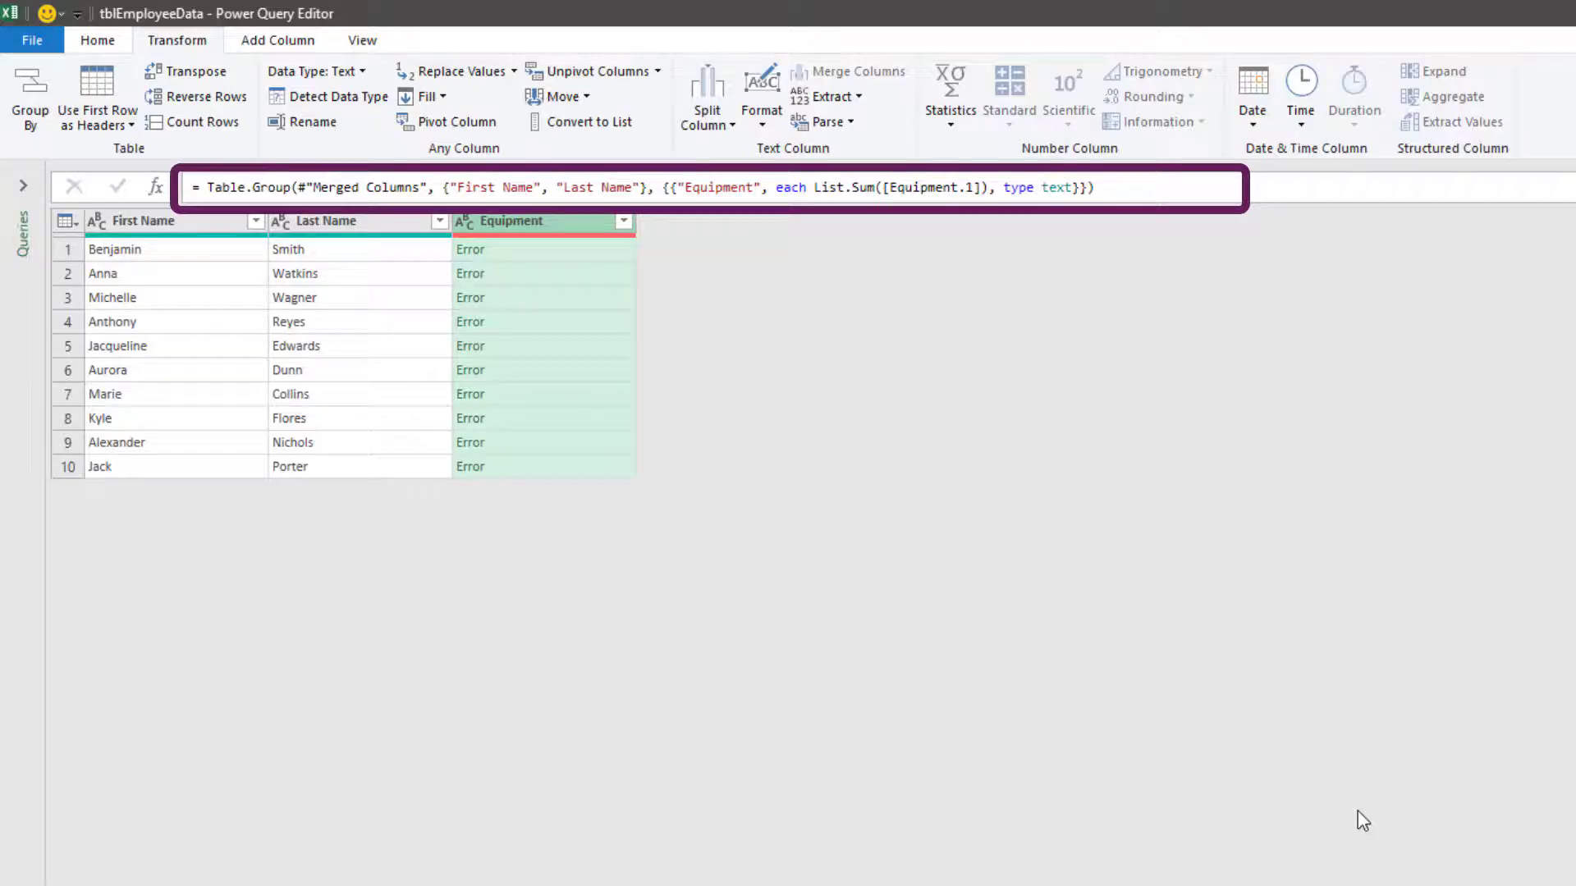
In the grouping formula, replace List.Sum with Text.Combine and add a "; " separator
left_click(367, 46)
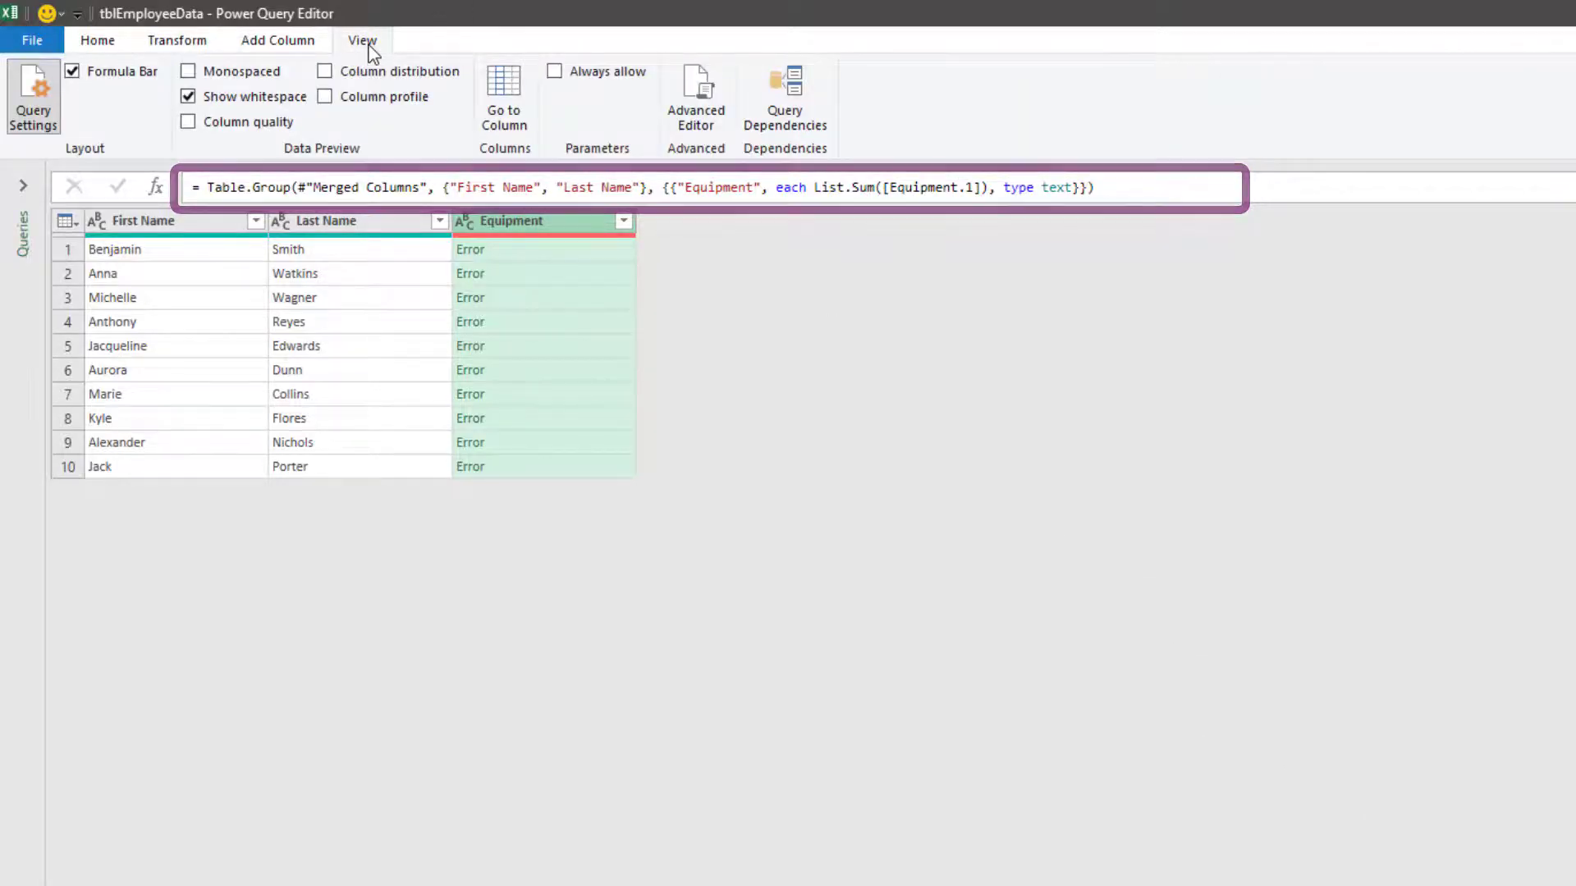
left_click(143, 74)
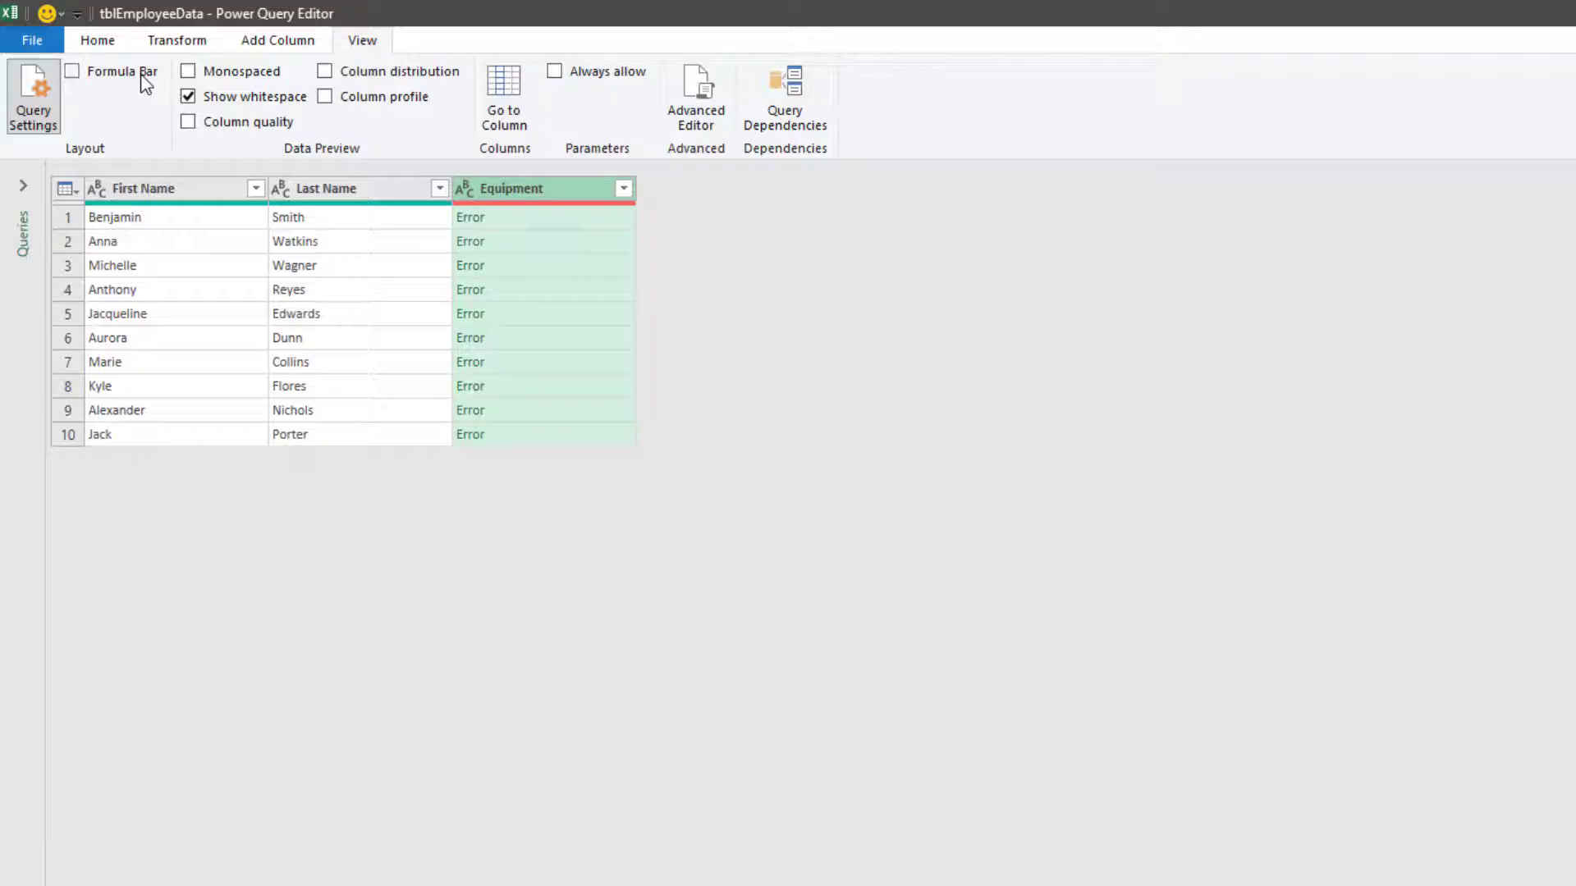
left_click(144, 83)
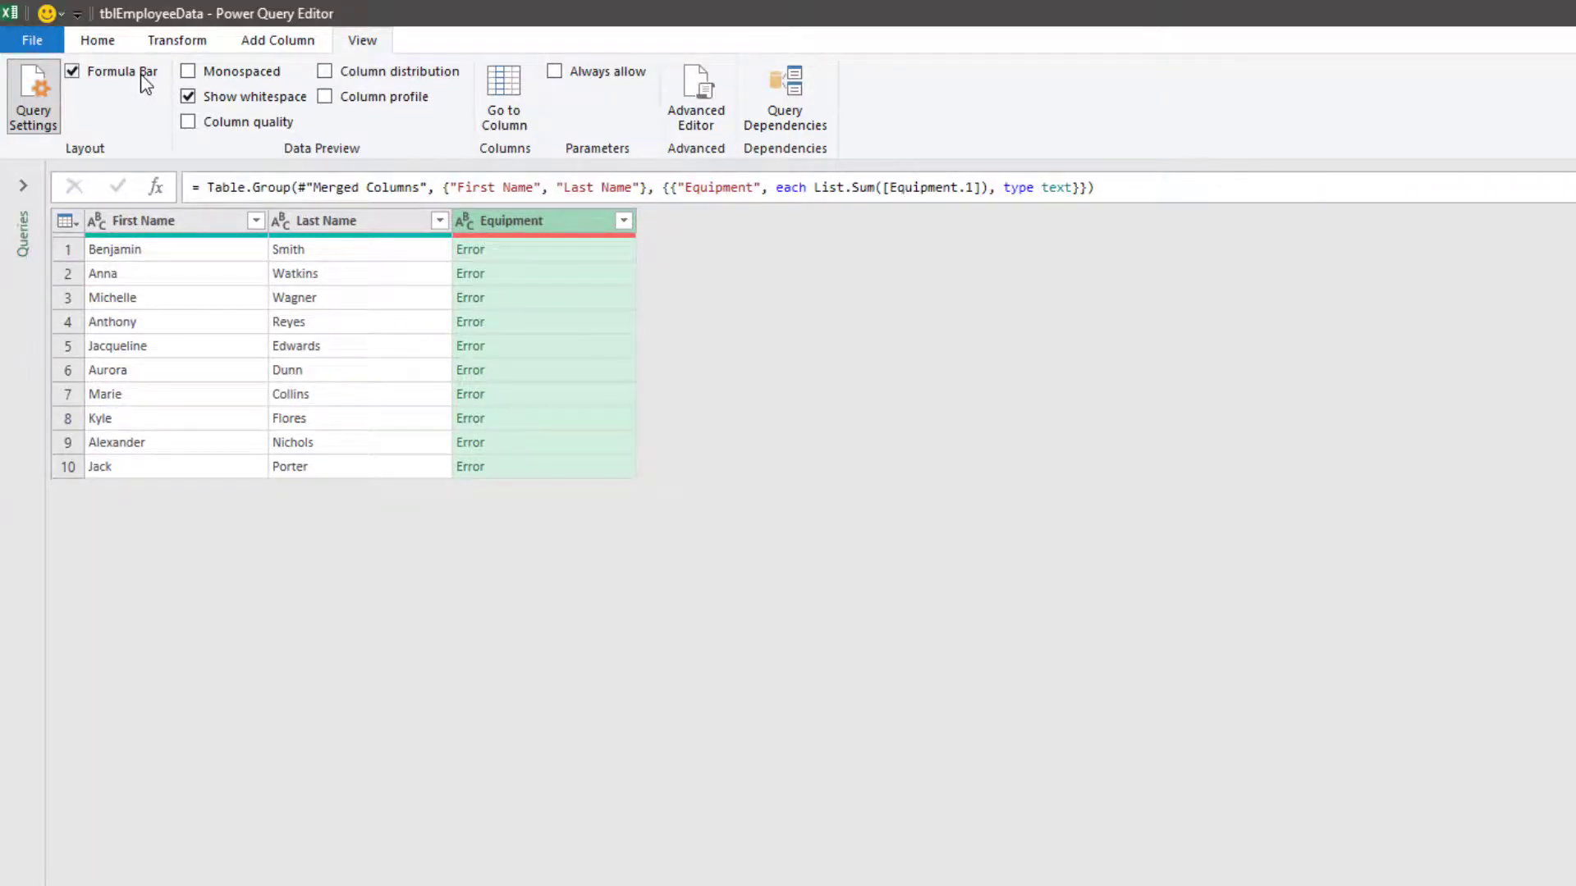
left_click(877, 187)
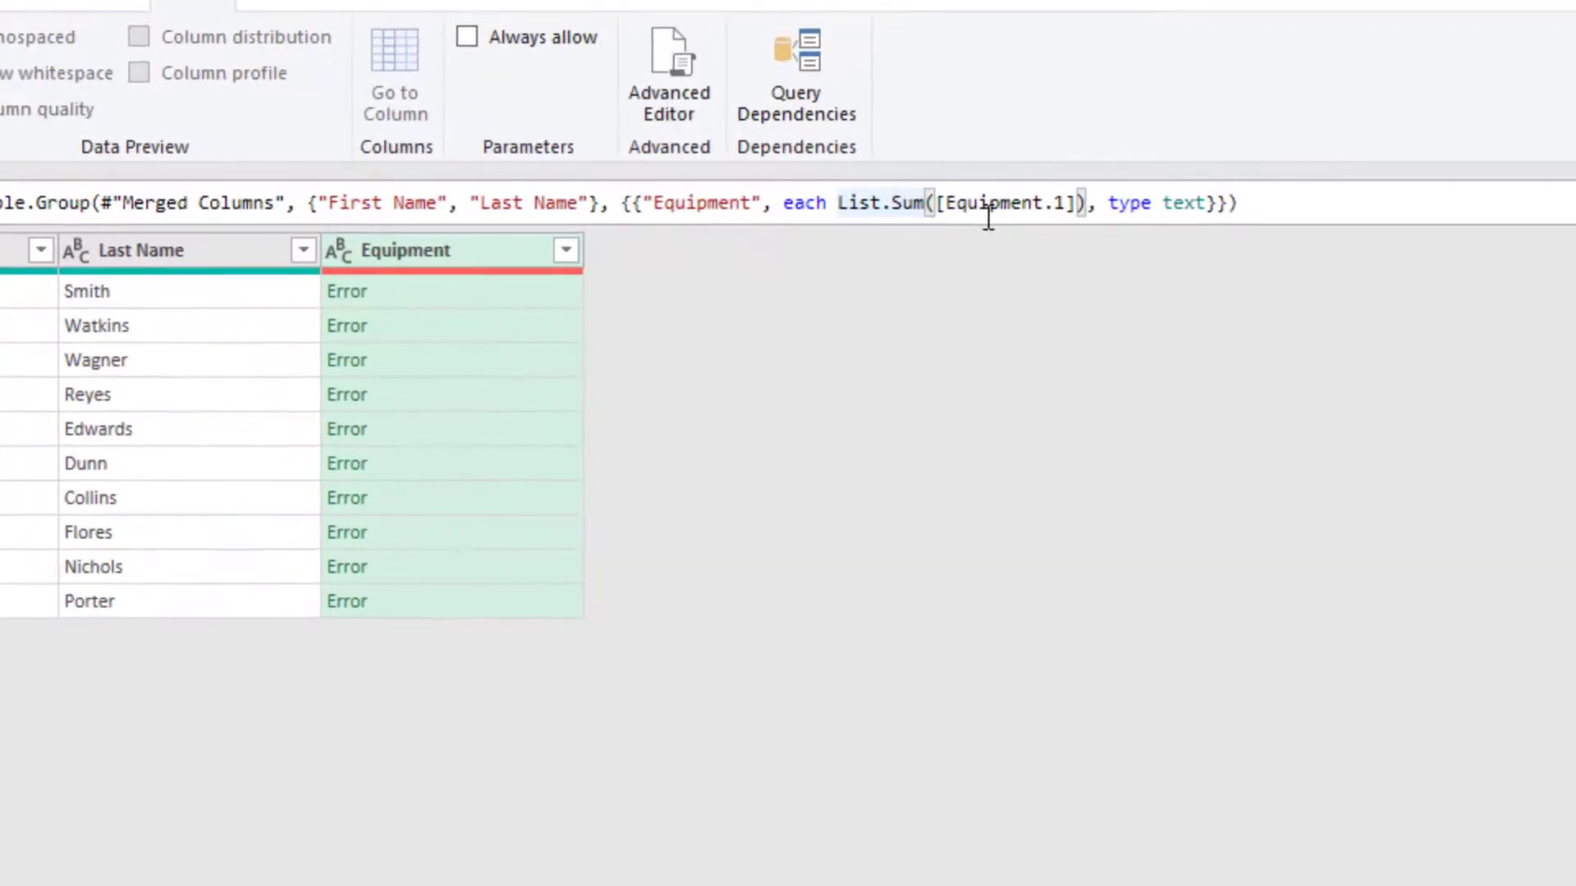
key("BackSpace")
key("BackSpace")
key("BackSpace")
key("BackSpace")
key("BackSpace")
key("BackSpace")
key("BackSpace")
key("BackSpace")
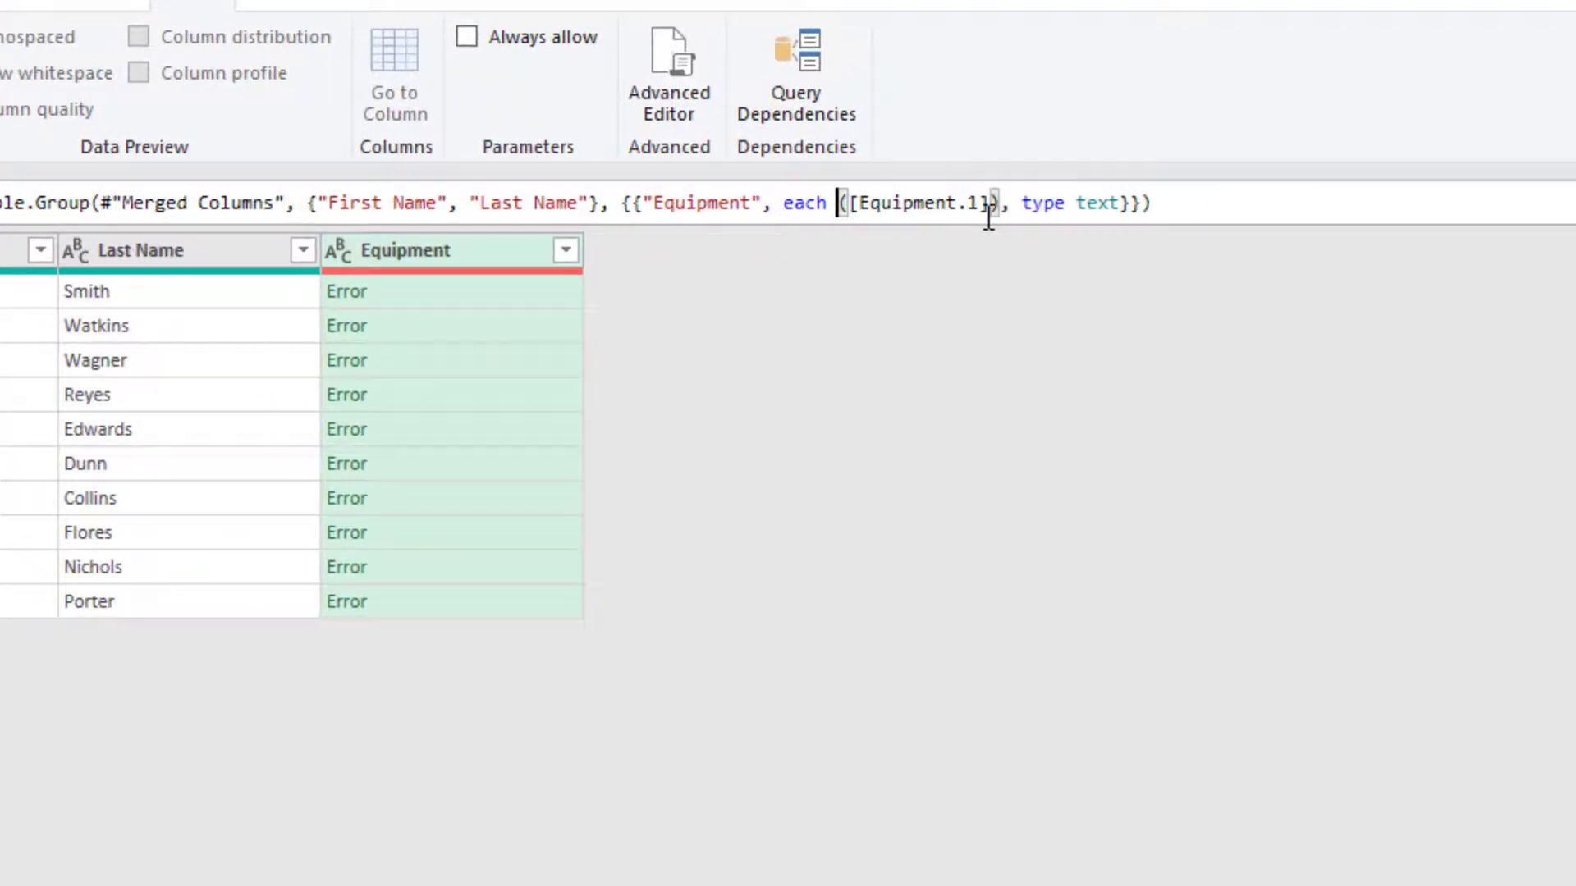
type("Text.Co")
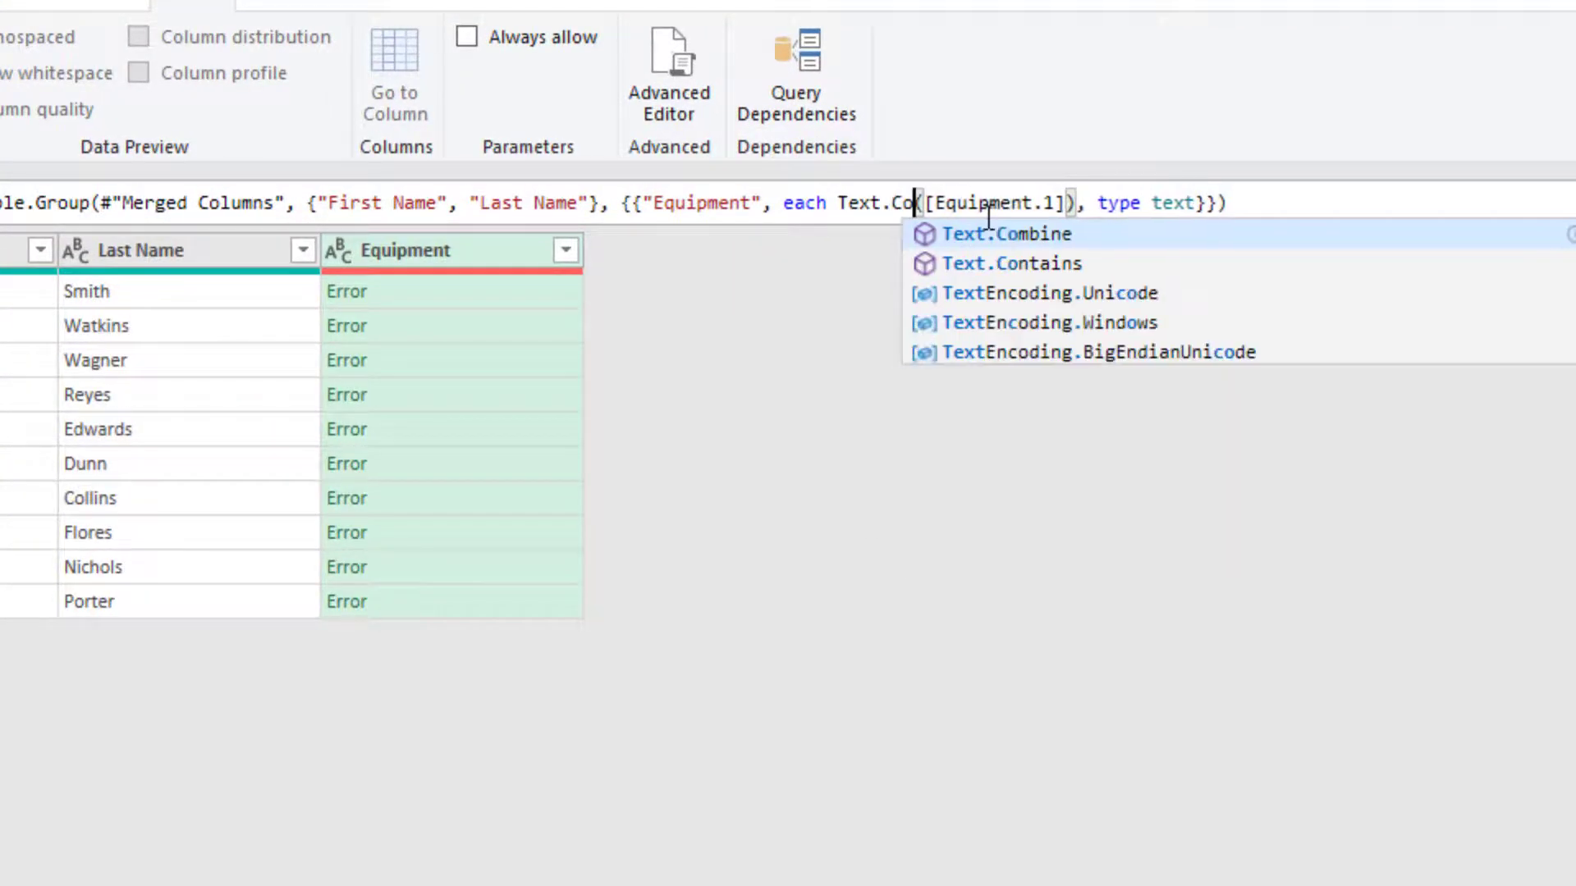
type("mbine")
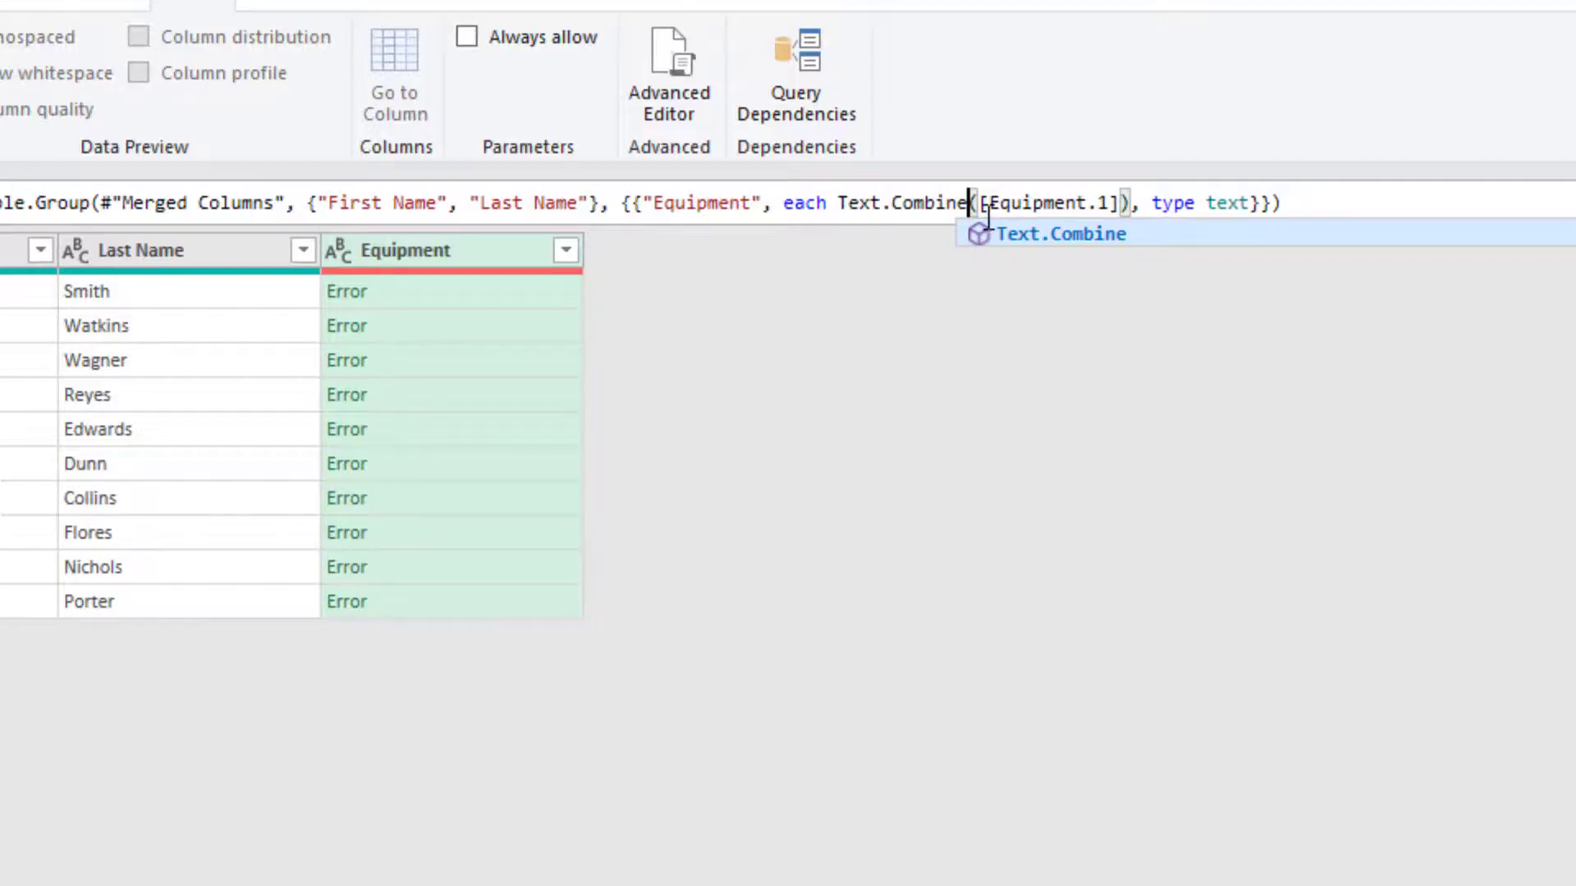
left_click(1121, 202)
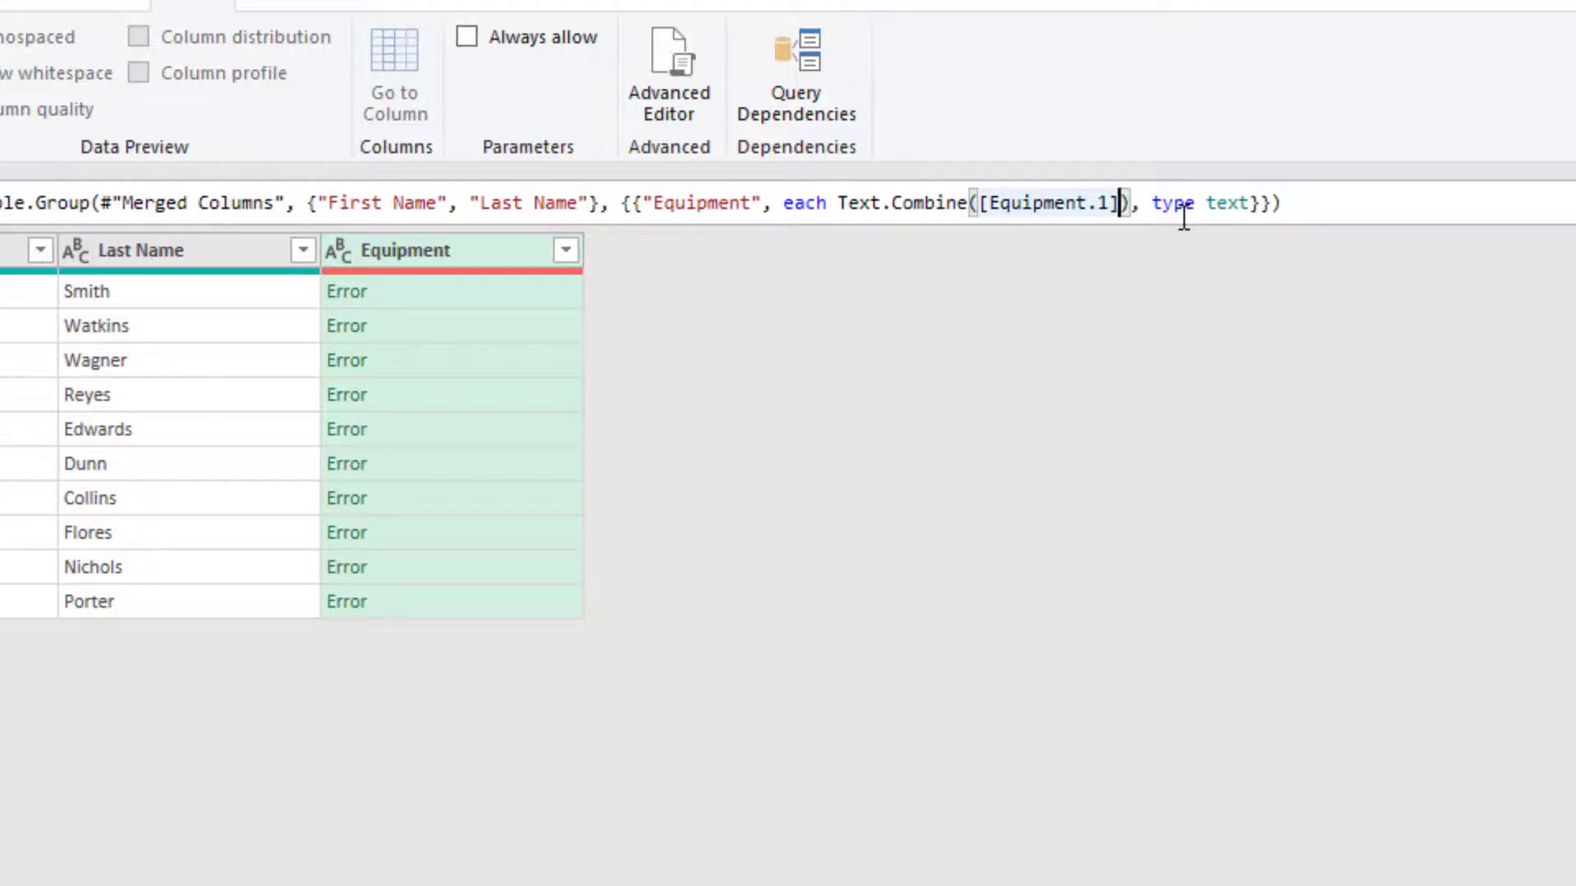
type(",\"; \"")
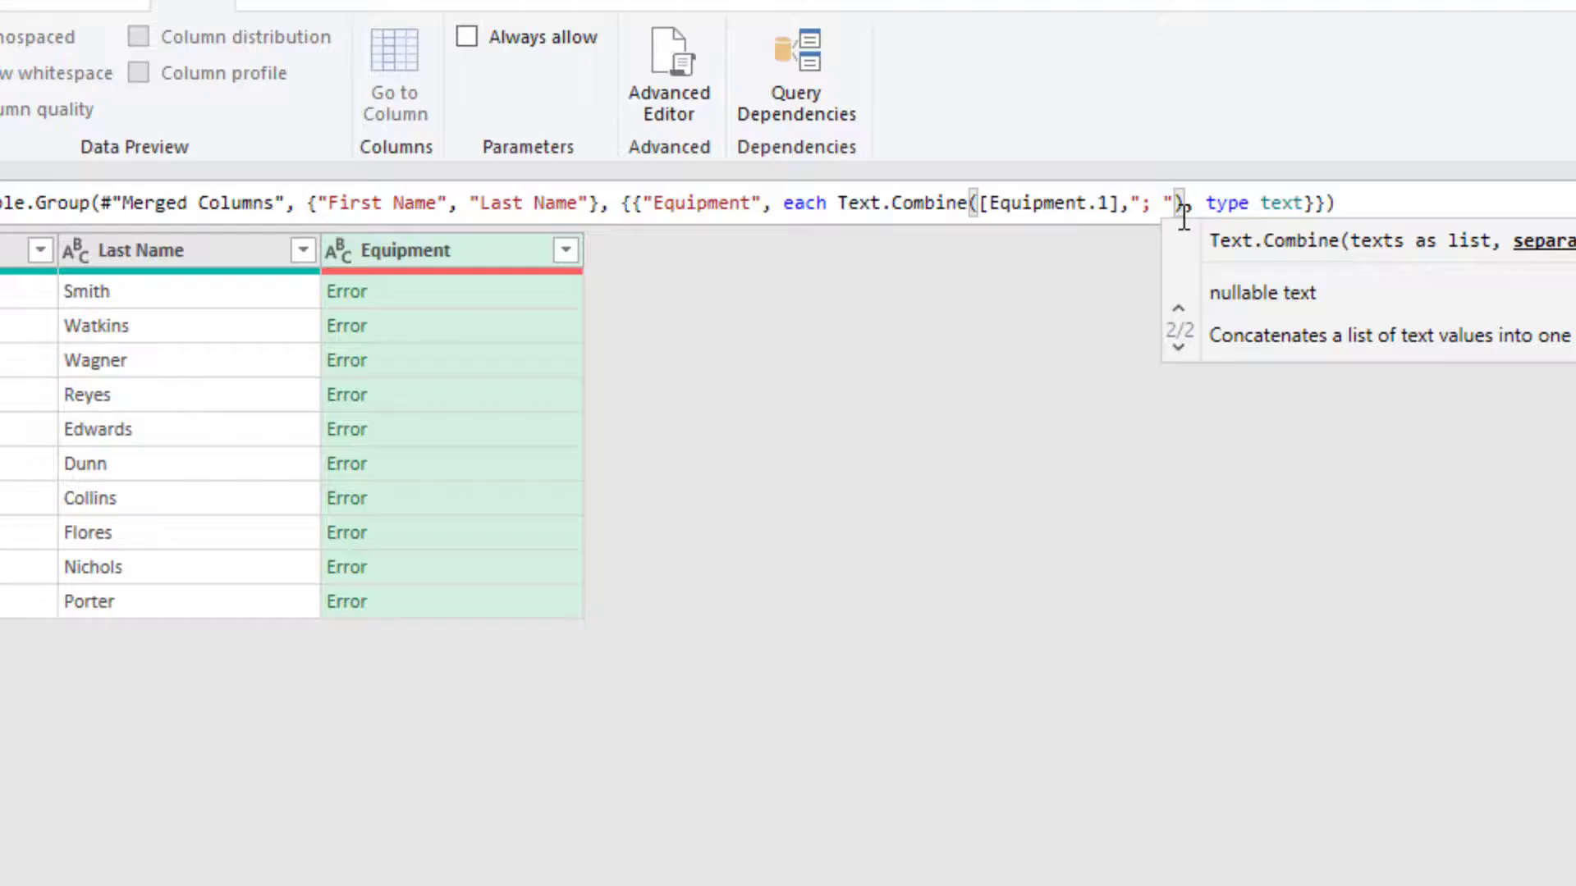
key("Escape")
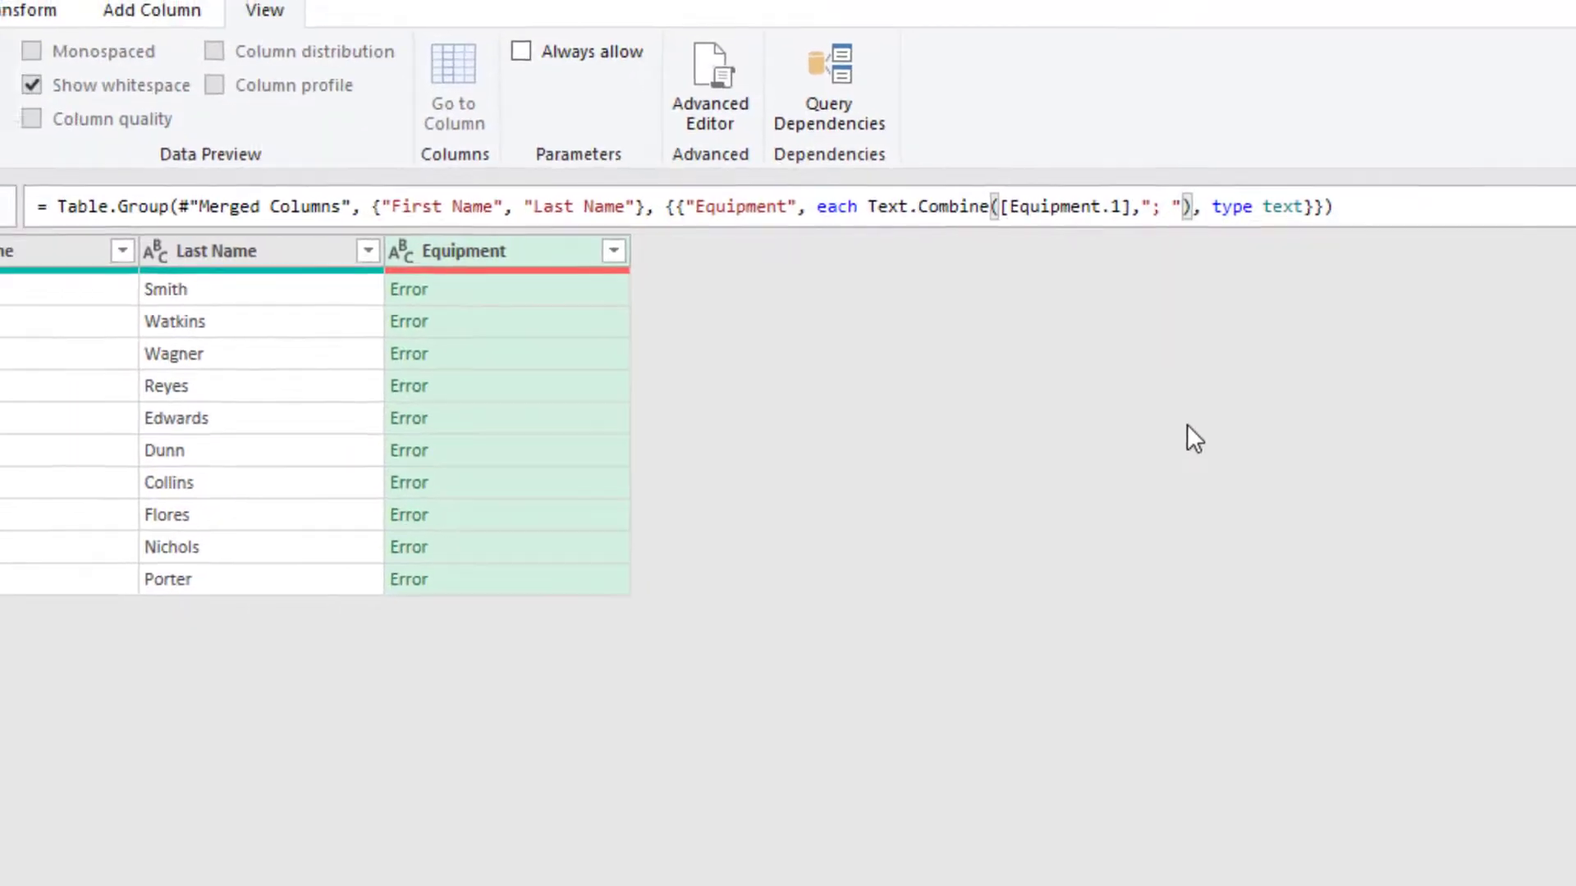
key("Return")
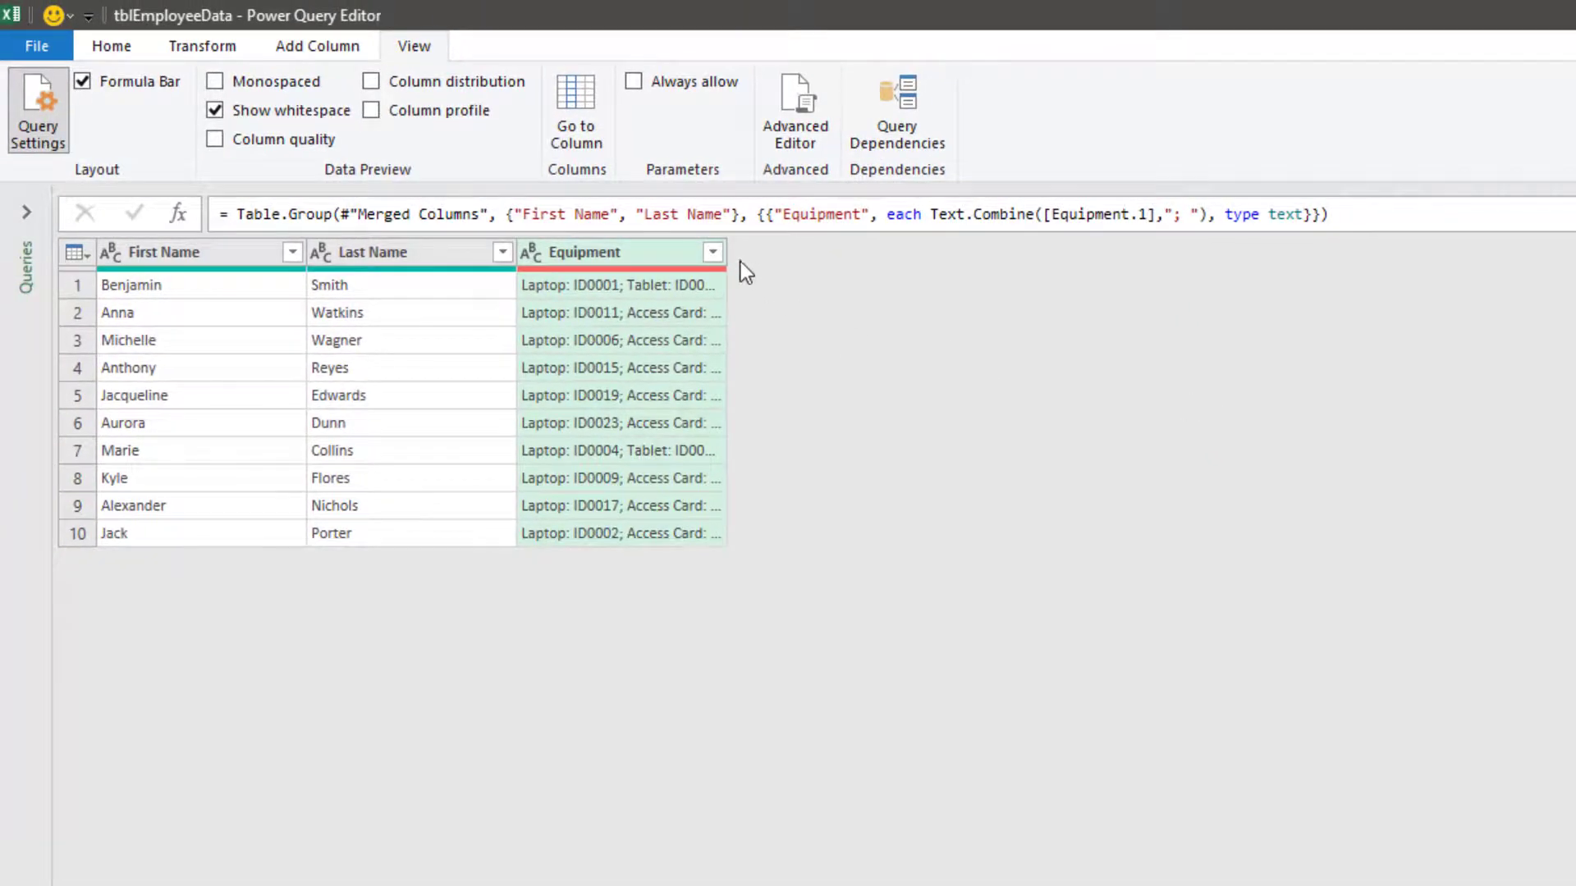
Widen the Equipment column to show full lists and bring up the Close & Load options
left_click_drag(728, 256, 1207, 262)
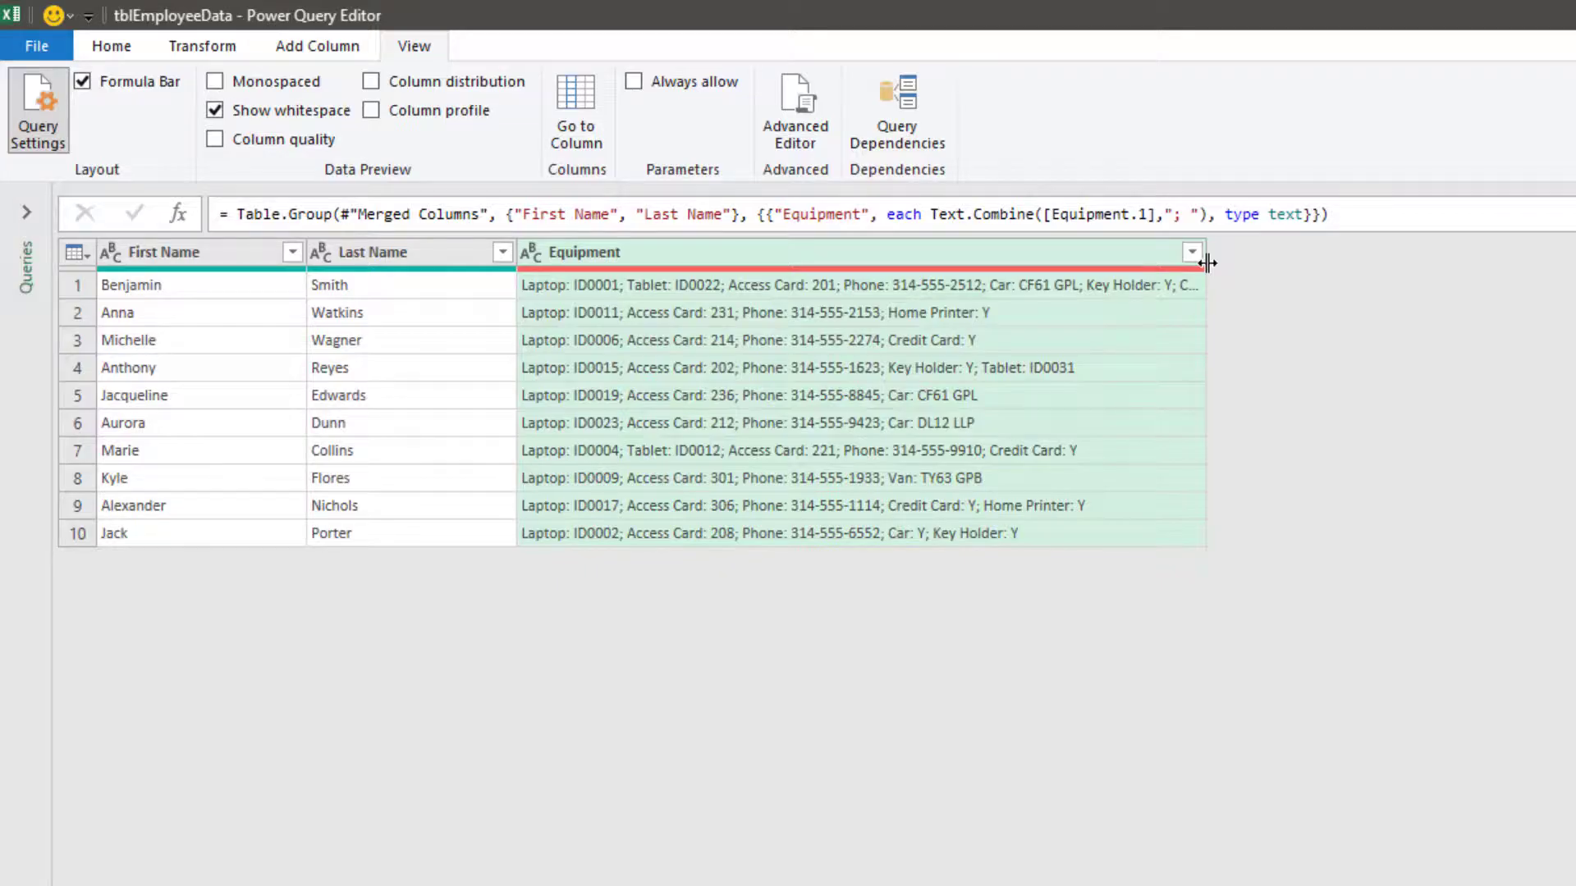
left_click(107, 46)
left_click(55, 143)
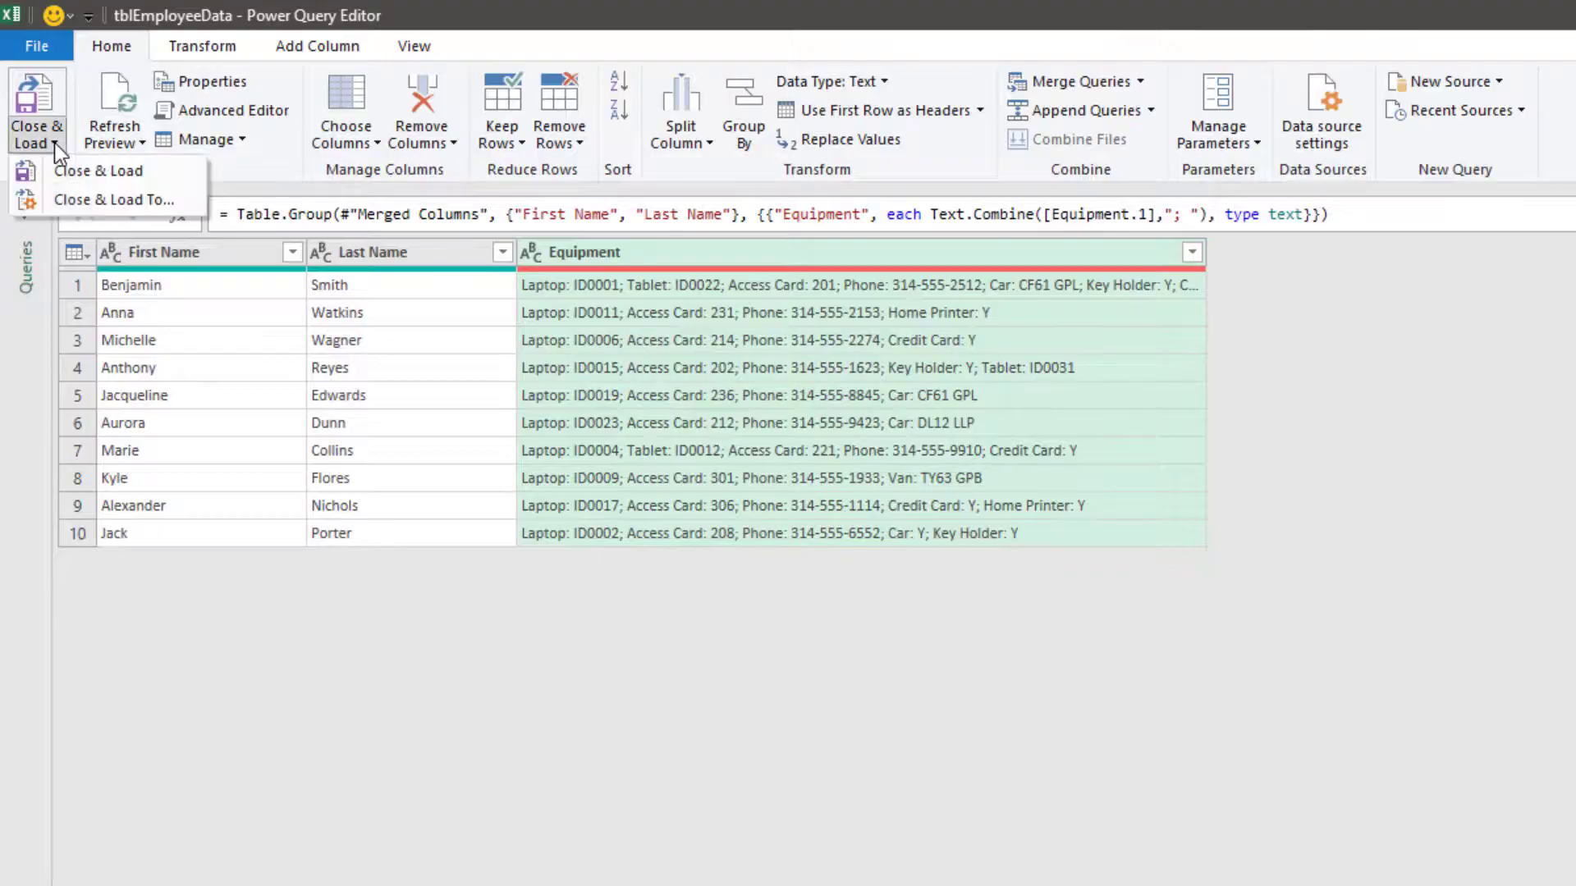
Load the query as a table into the existing worksheet at Sheet1!F1
left_click(82, 199)
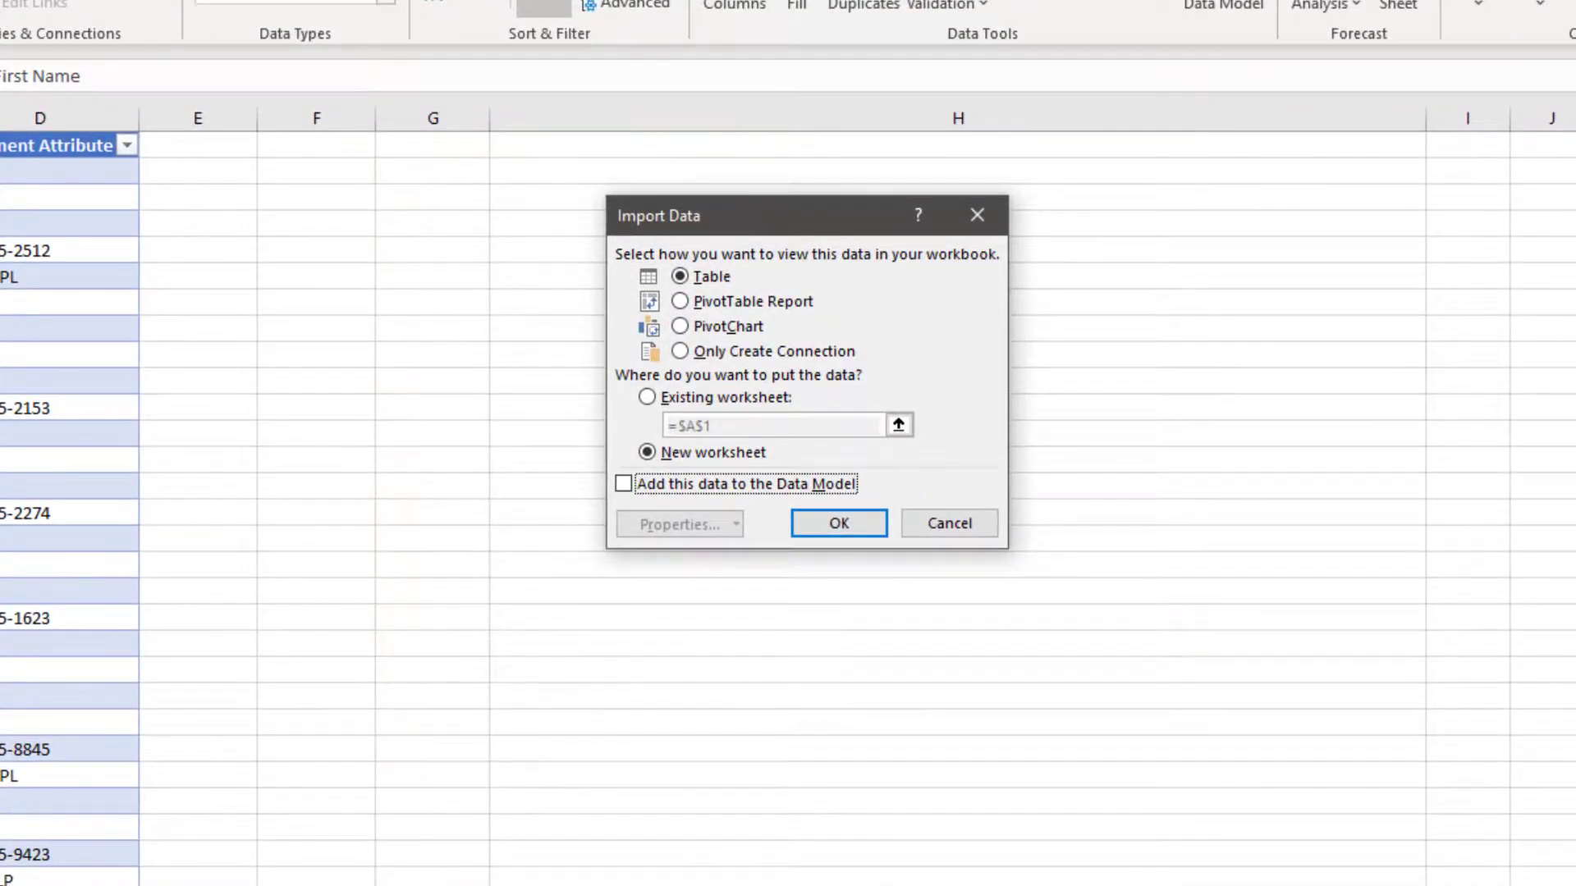
left_click(696, 399)
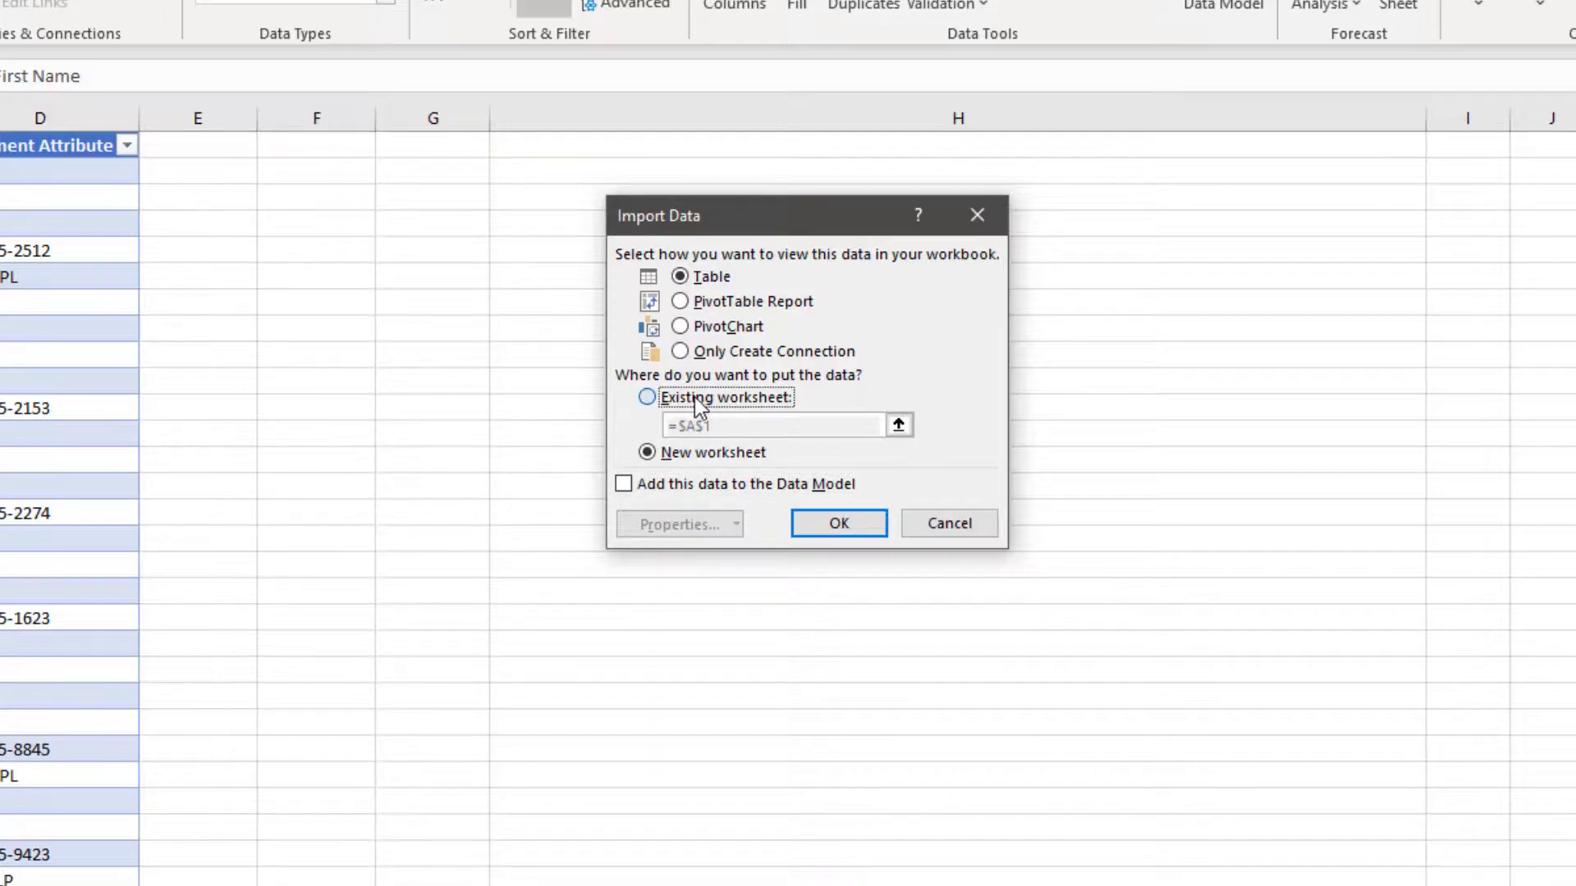
left_click(898, 425)
left_click(320, 151)
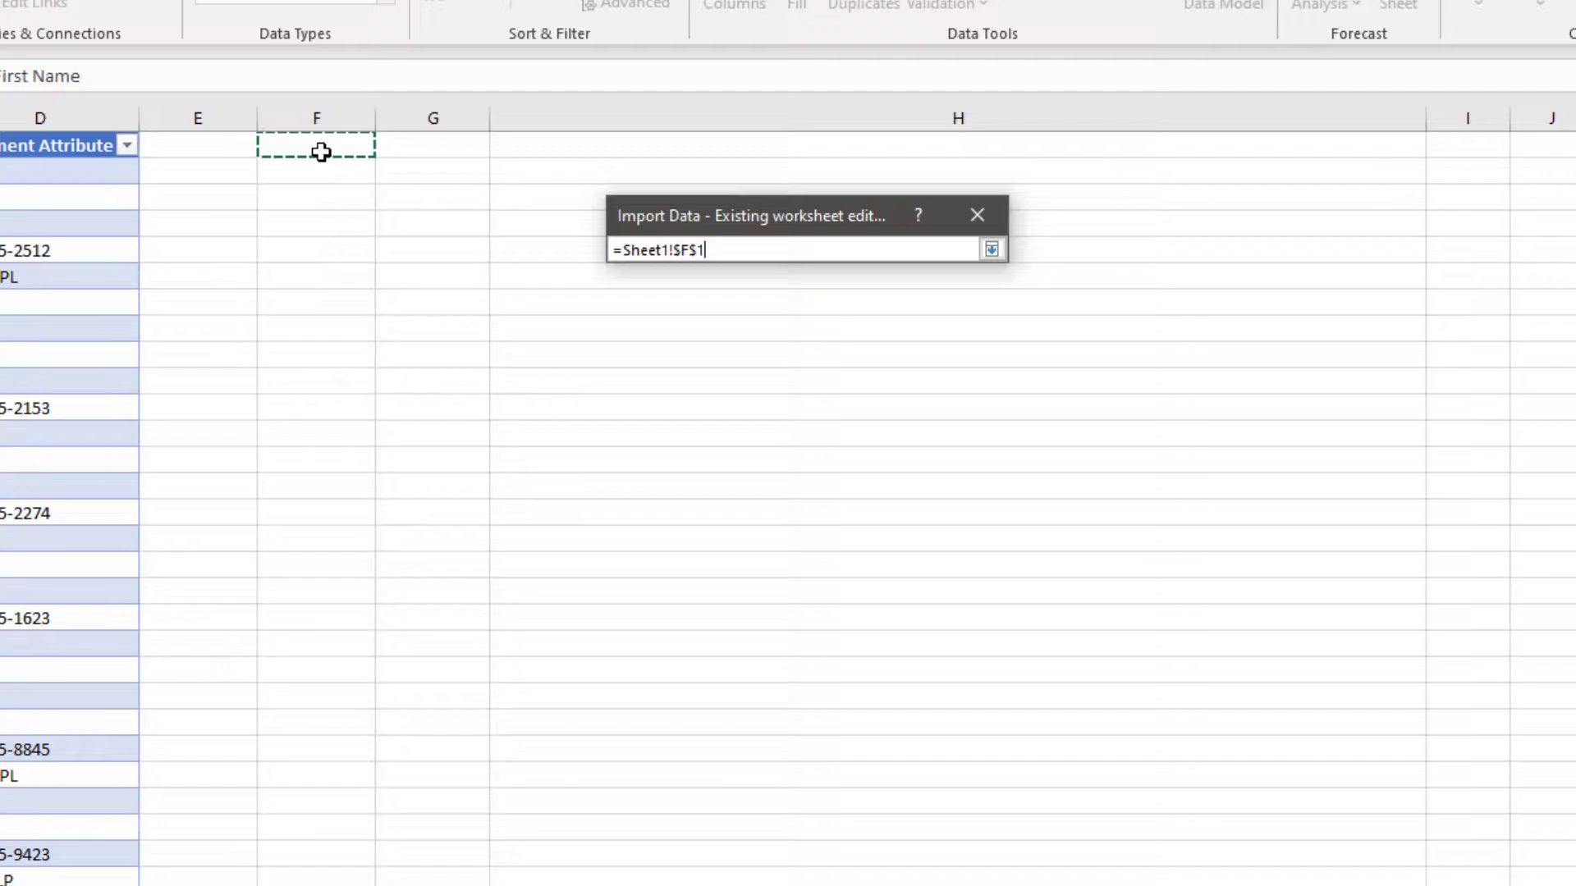
left_click(992, 249)
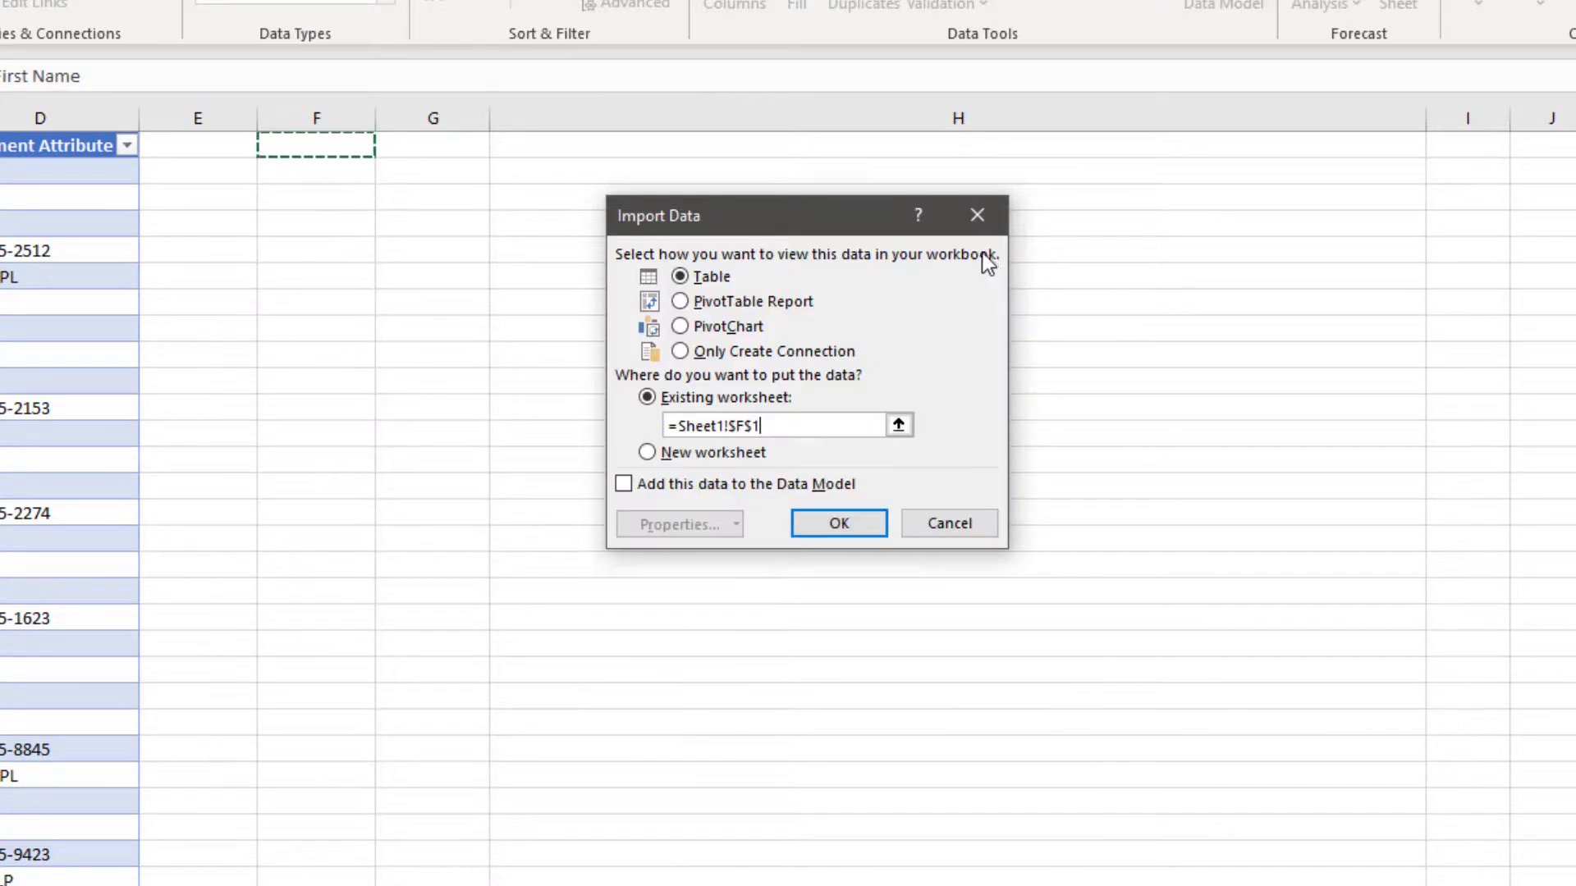
left_click(841, 525)
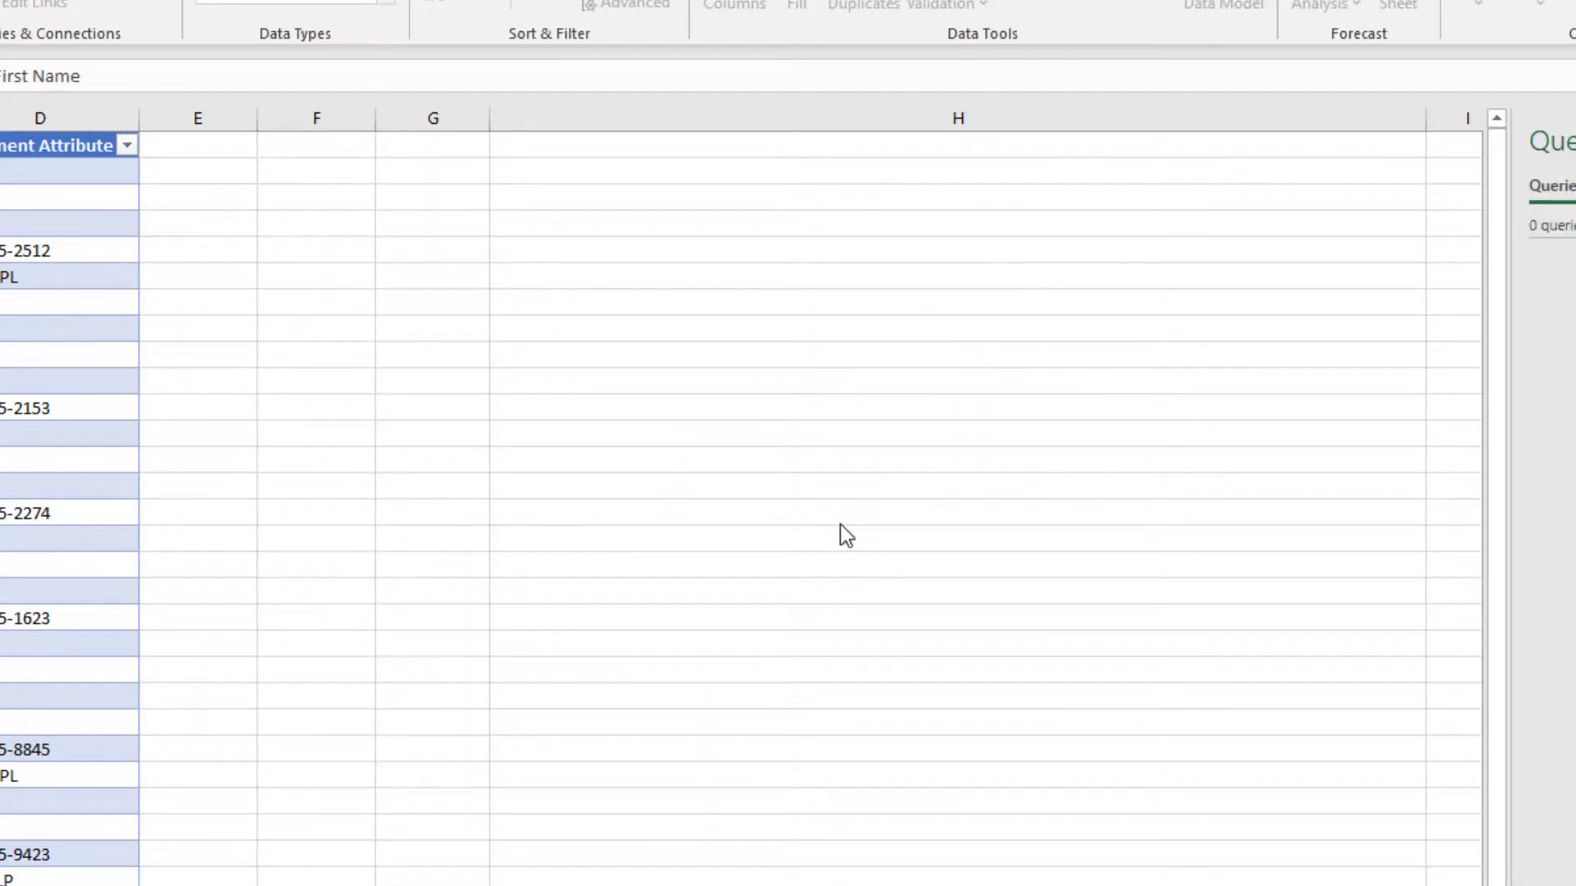